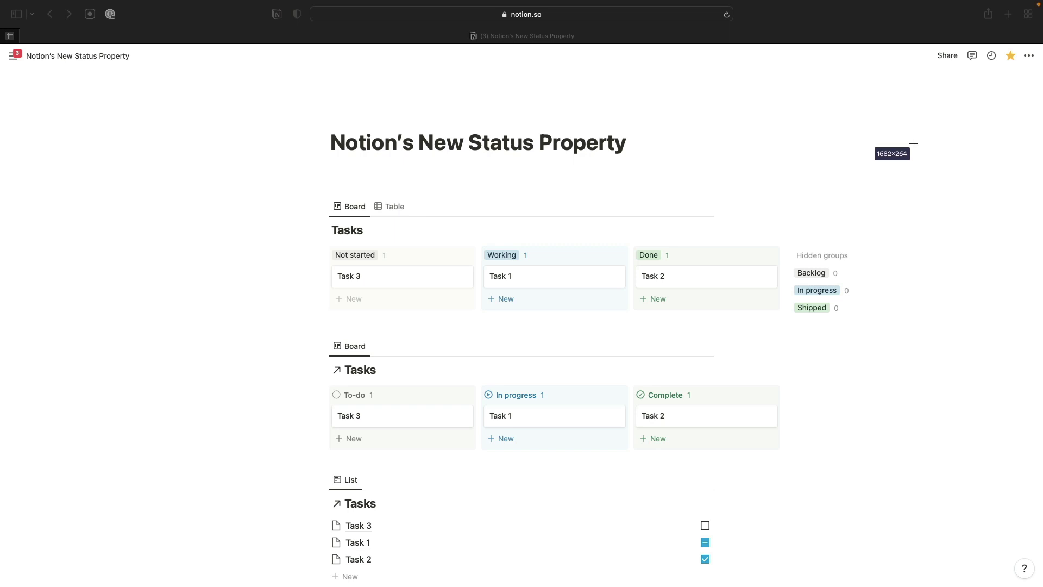
- Insert an inline database titled Tasks on a new line below the page title
key(Escape)
click(706, 139)
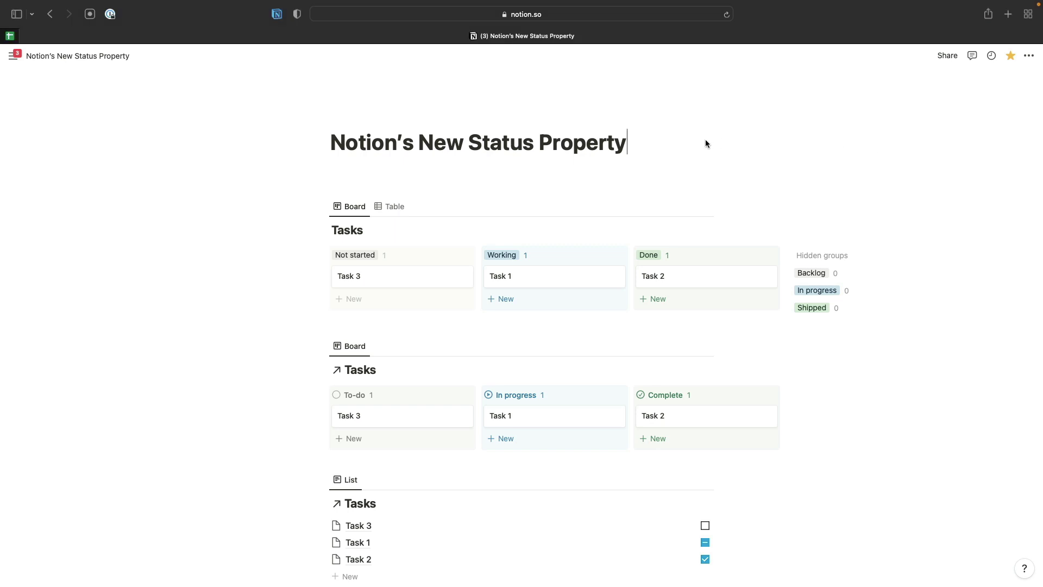
key(Return)
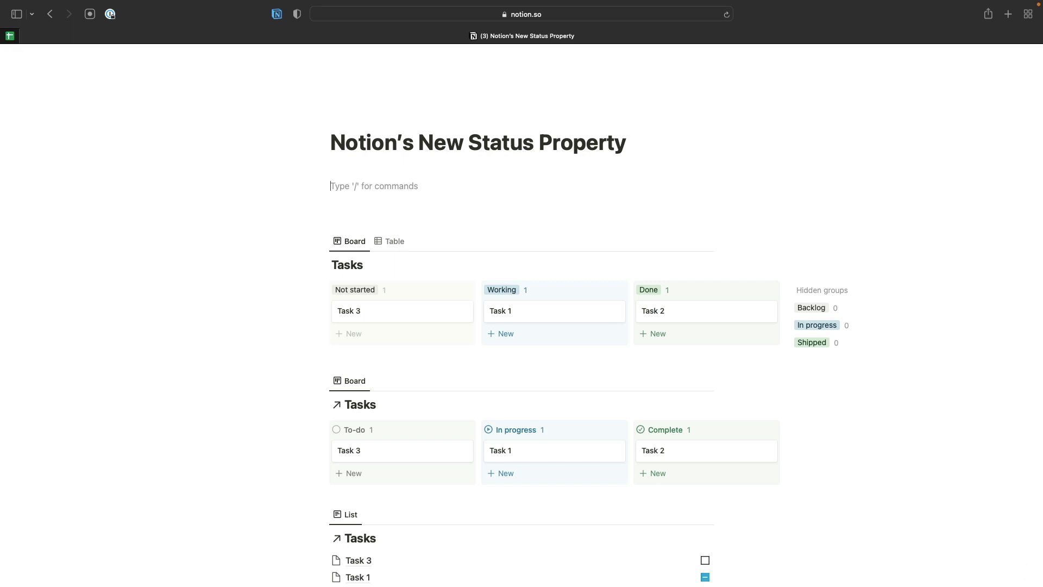
text(/database)
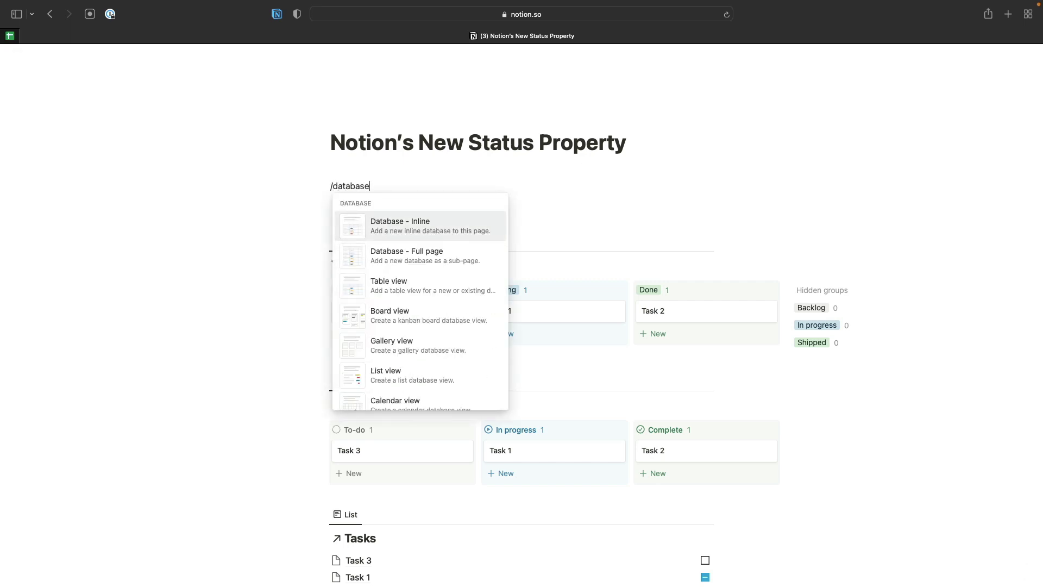
key(Return)
text(Tasks)
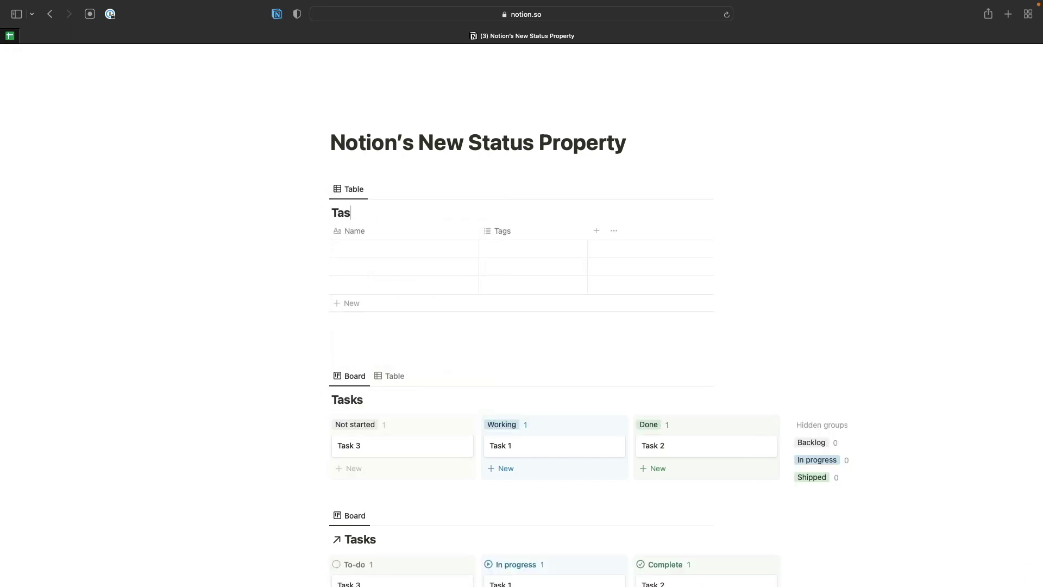
- Rename the Tags property to Status and change its type to Status
click(548, 232)
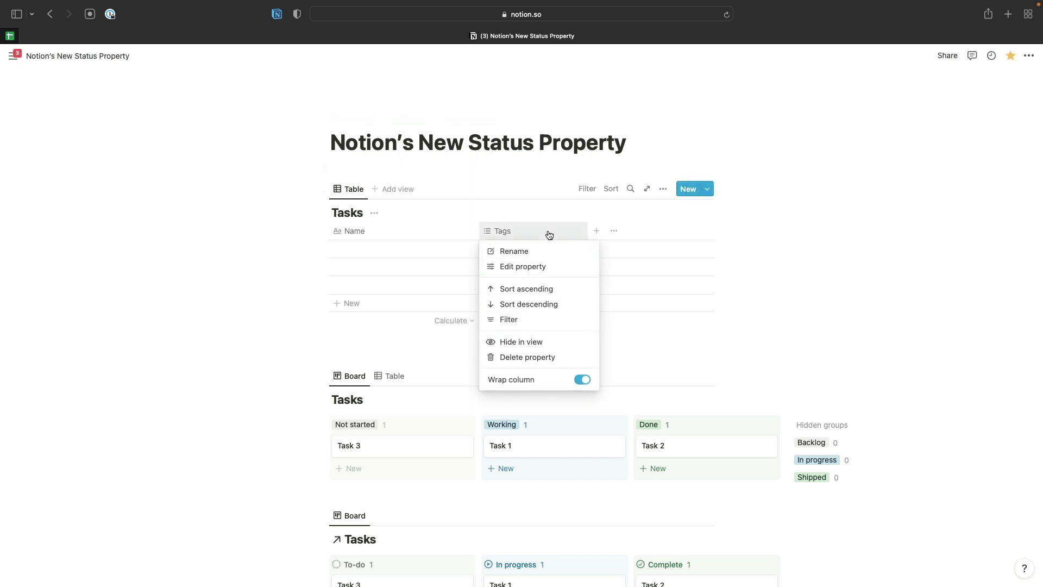
click(545, 250)
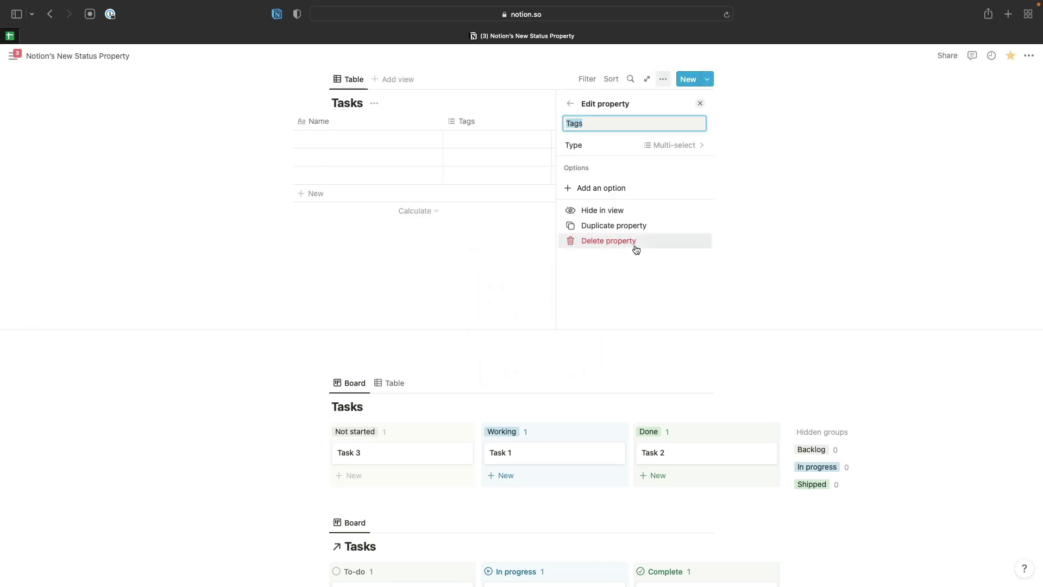
text(TasksStatus)
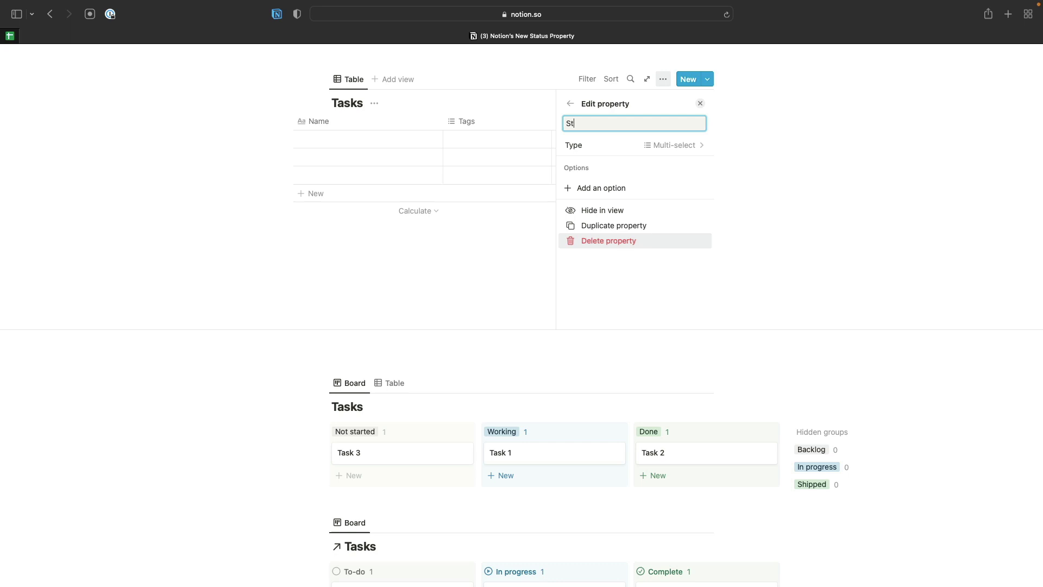
click(665, 146)
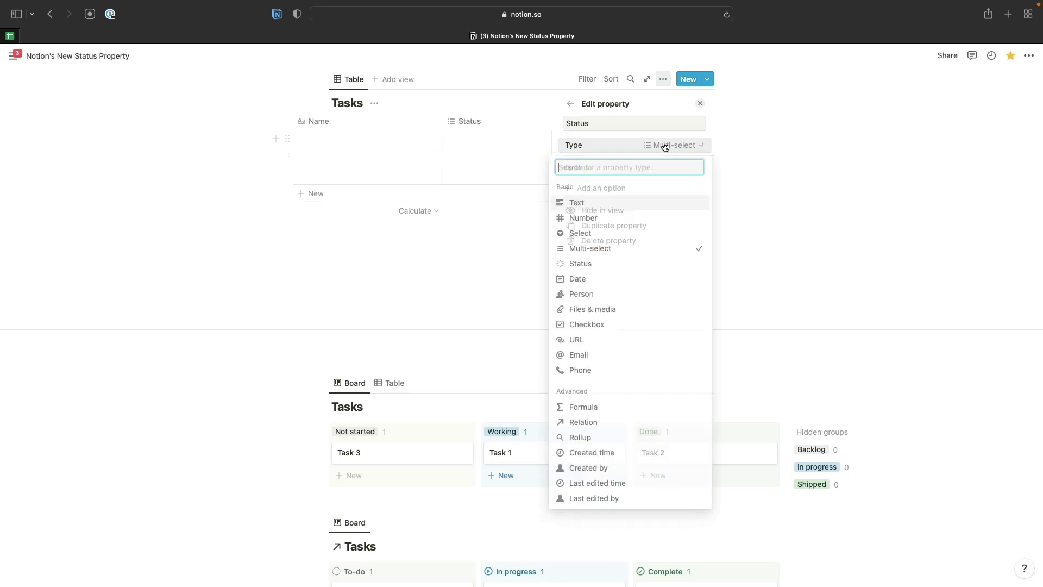
click(609, 264)
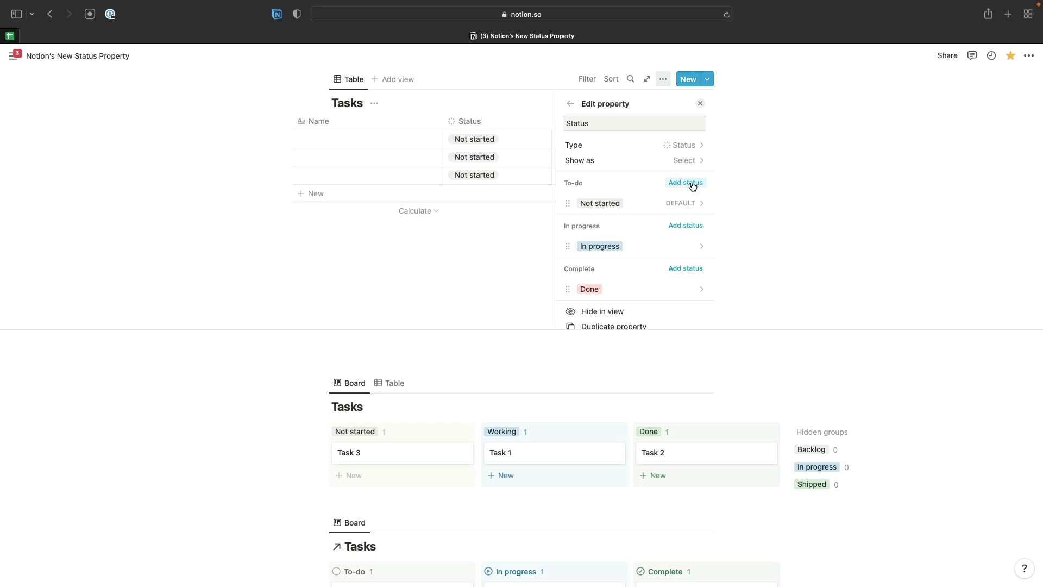
- Add a Backlog status to the To-do group
click(693, 186)
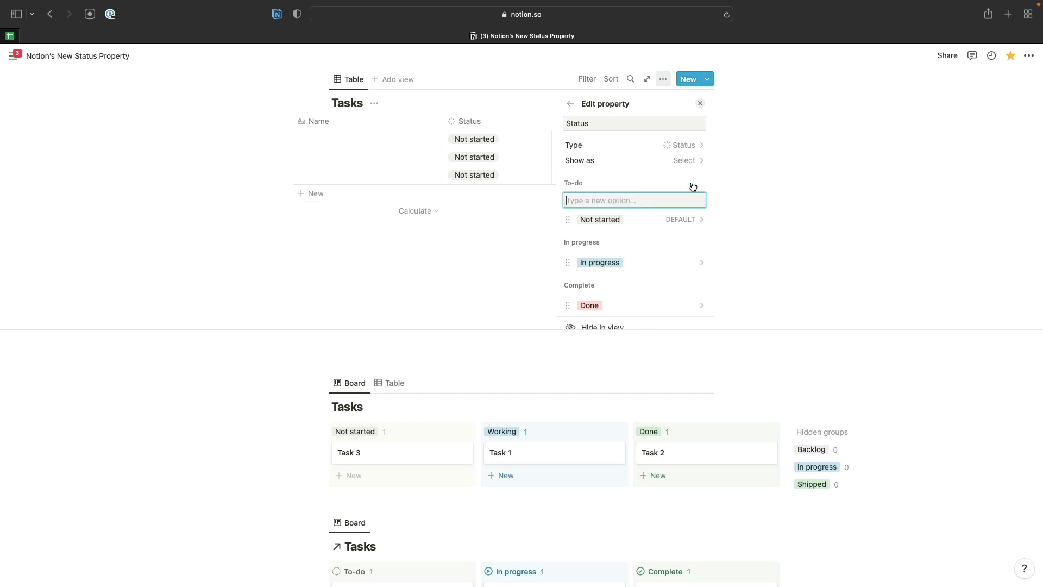
text(Backlog)
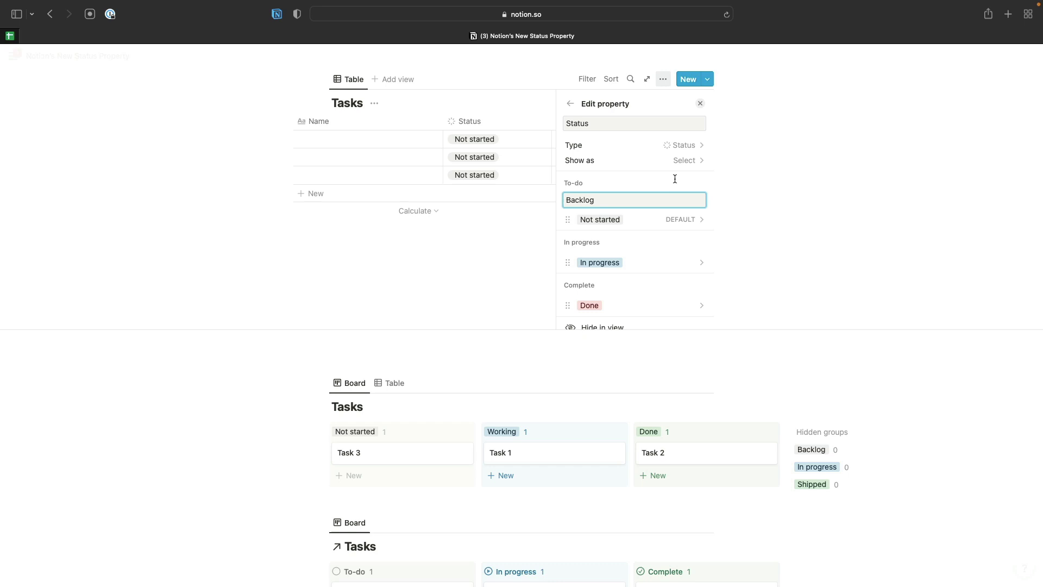
key(Return)
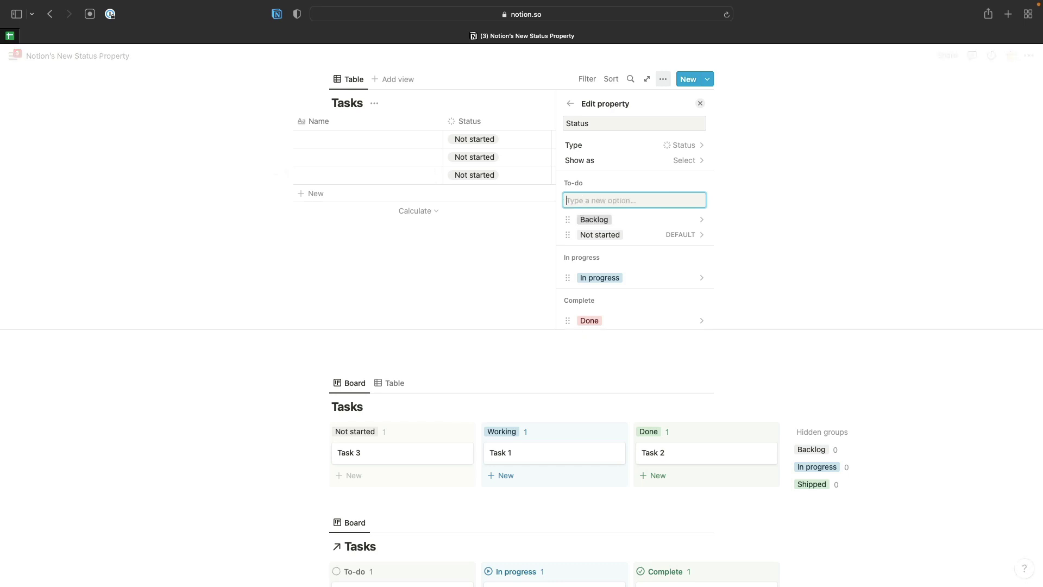
click(601, 222)
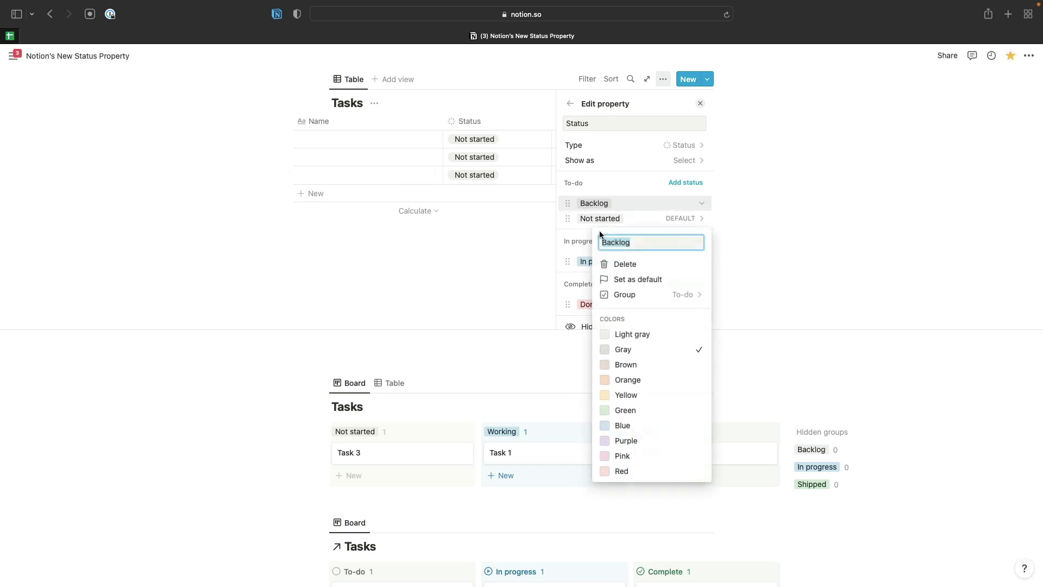
click(585, 191)
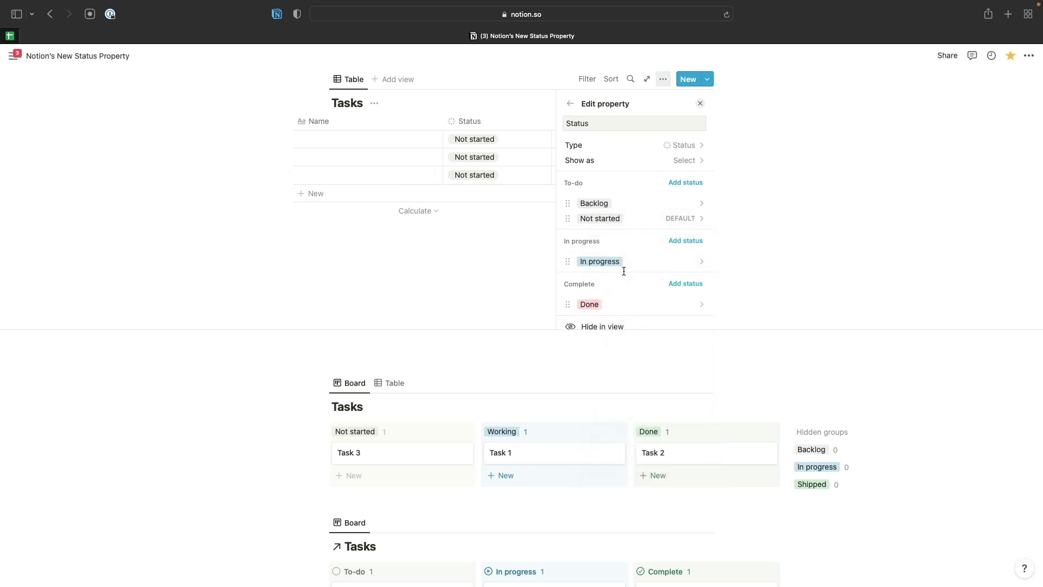
- Make the Done status green and add a Shipped status to the Complete group
click(589, 306)
click(629, 495)
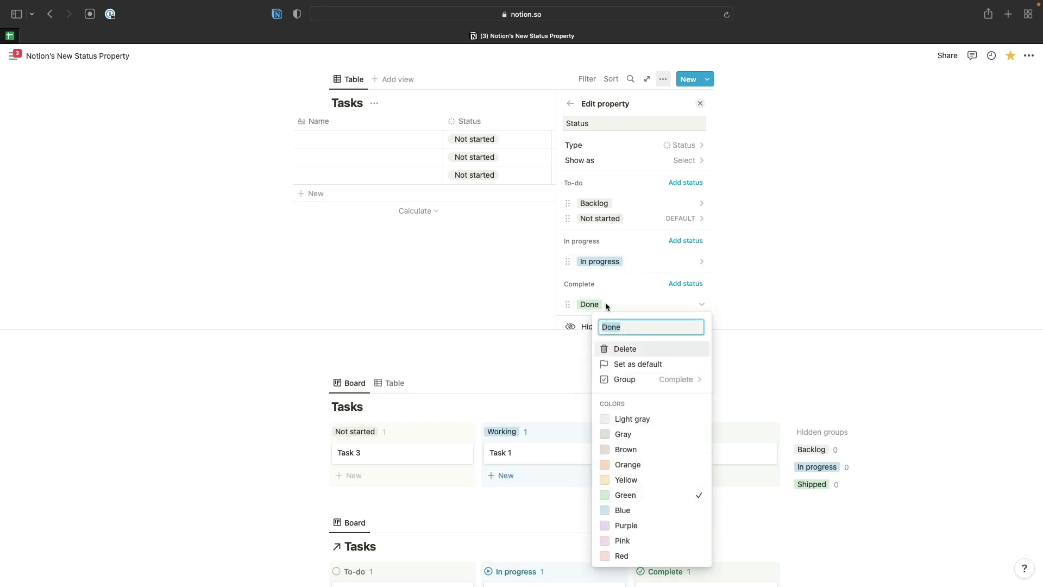
click(606, 298)
click(684, 284)
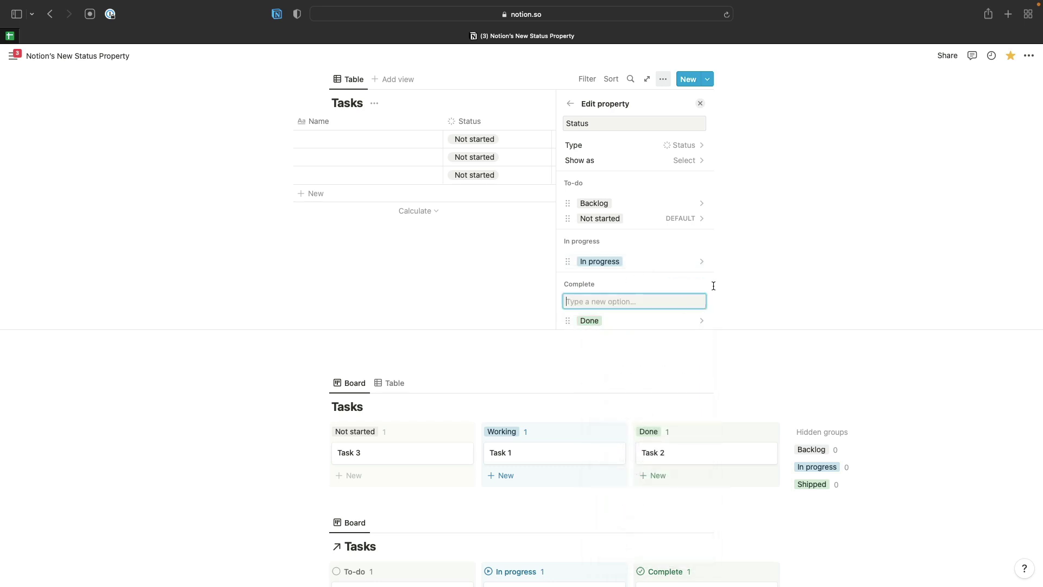
text(Shipped)
key(Return)
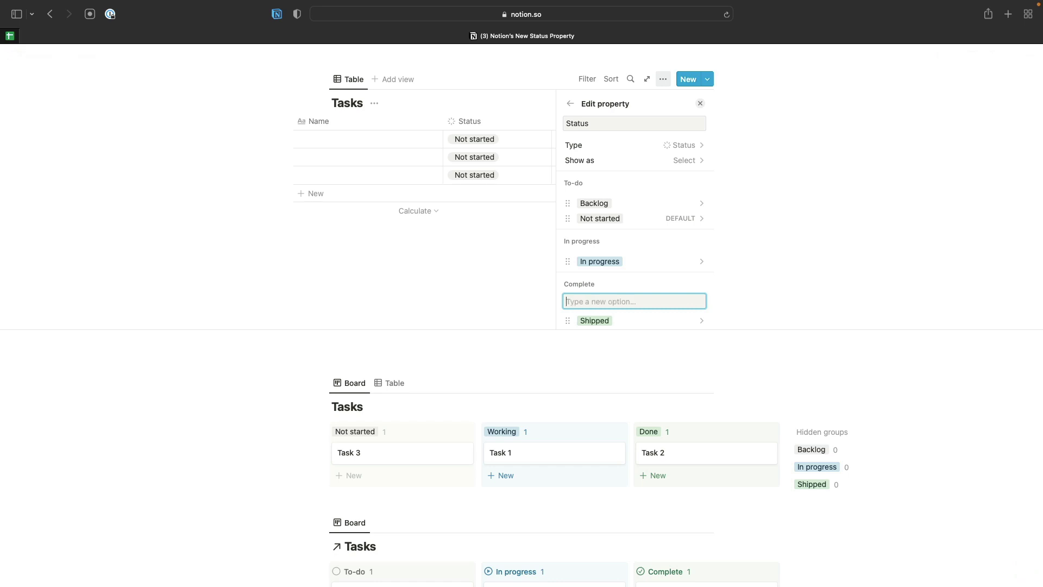
scroll(668, 275, down, 1)
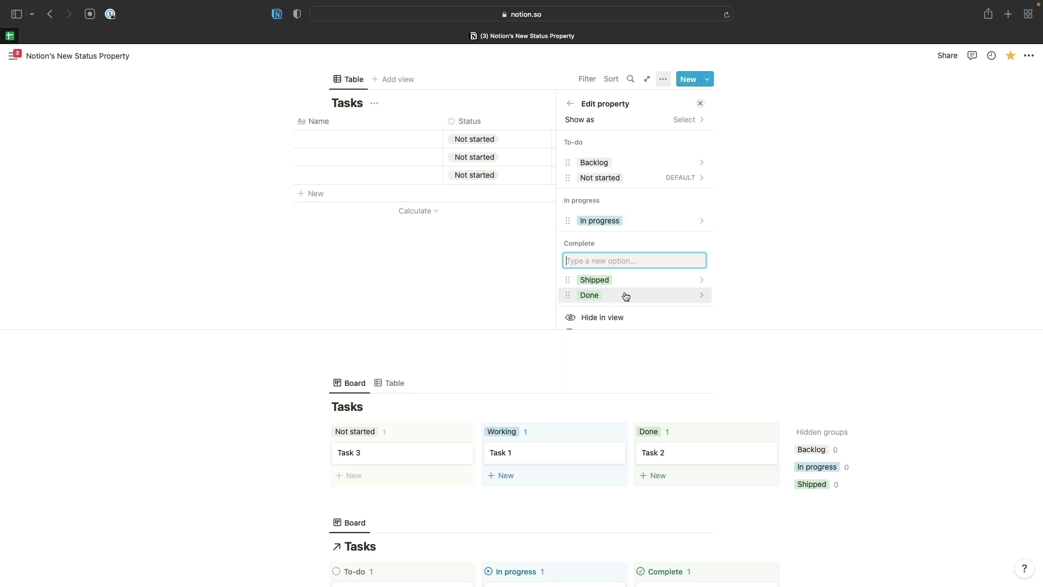
scroll(629, 297, up, 1)
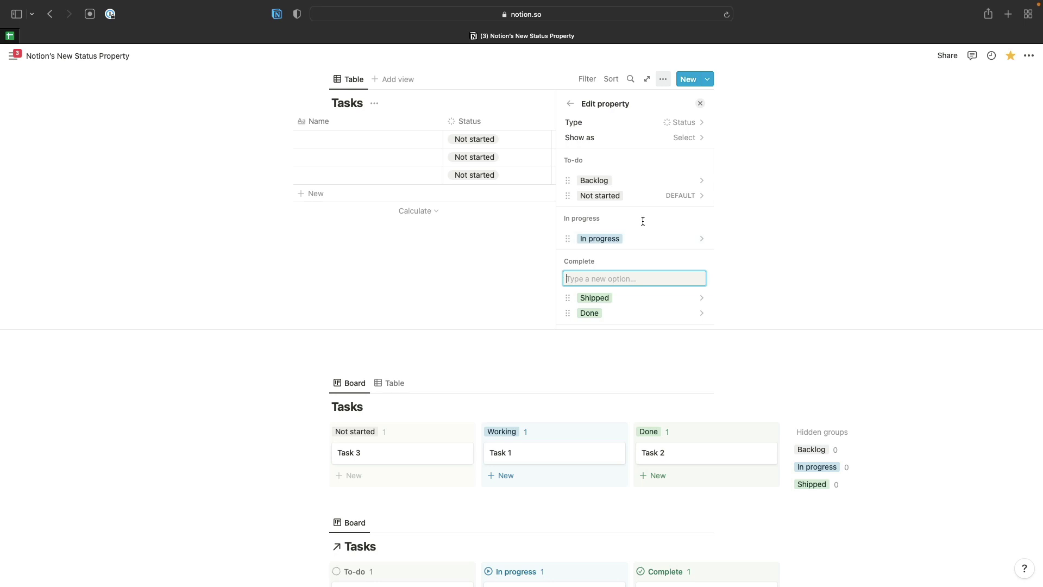
- Add a Working status under In progress and move Not started above Backlog
click(603, 238)
click(685, 219)
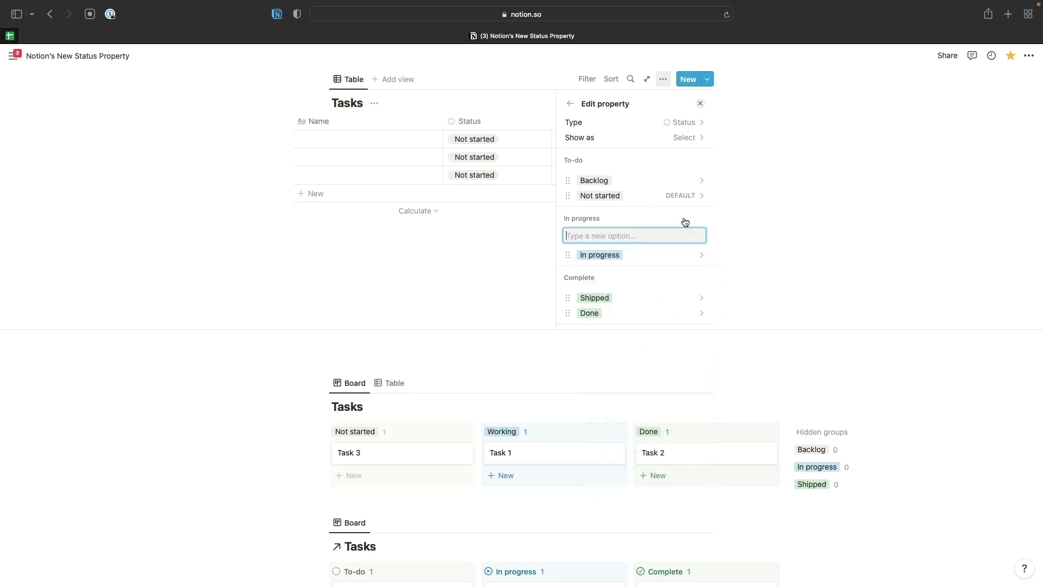
text(Working)
key(Return)
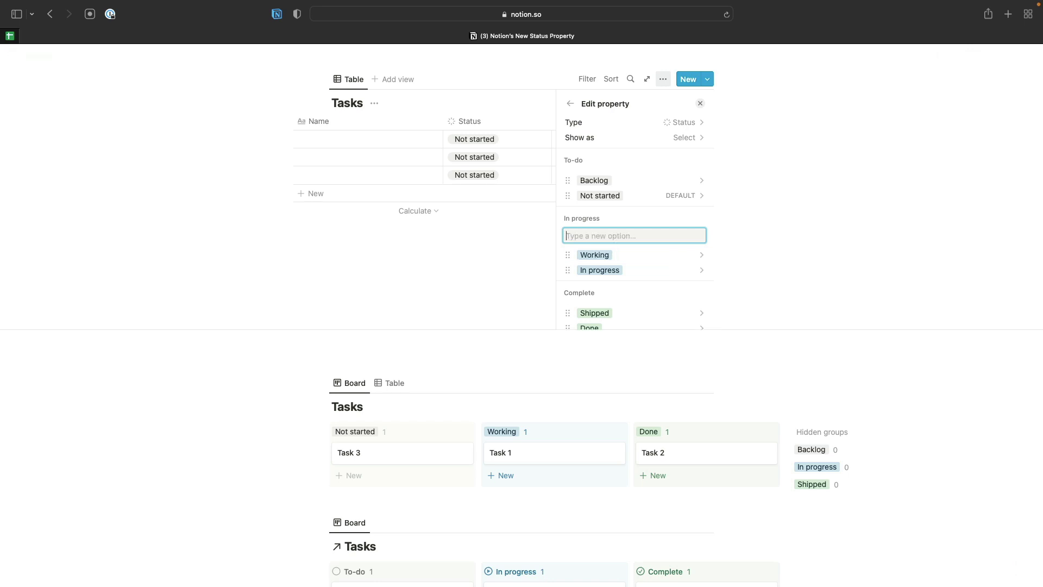
drag(652, 196, 651, 181)
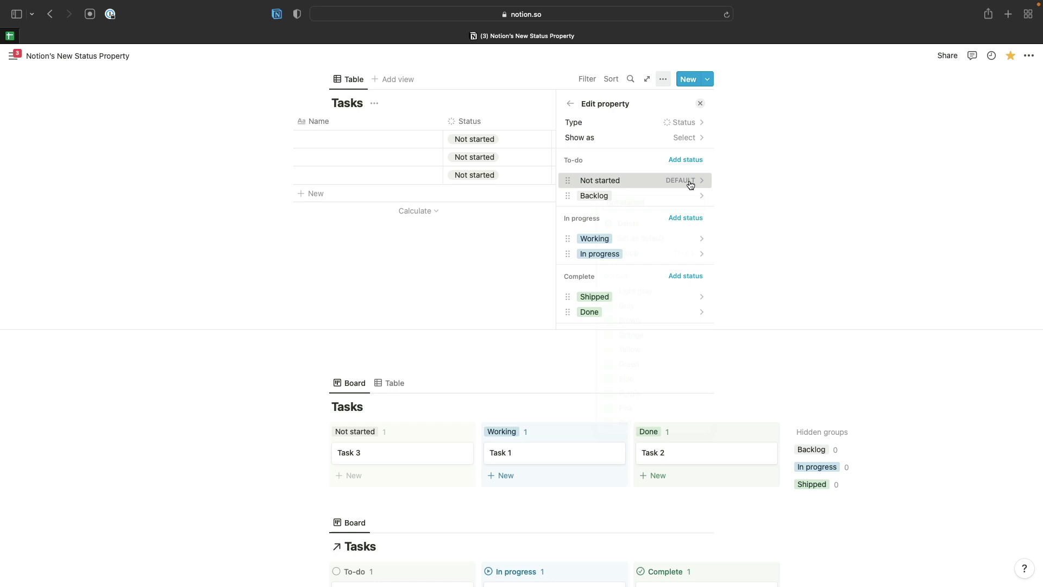
- Review the Not started status settings, then close the Status property editor
click(689, 183)
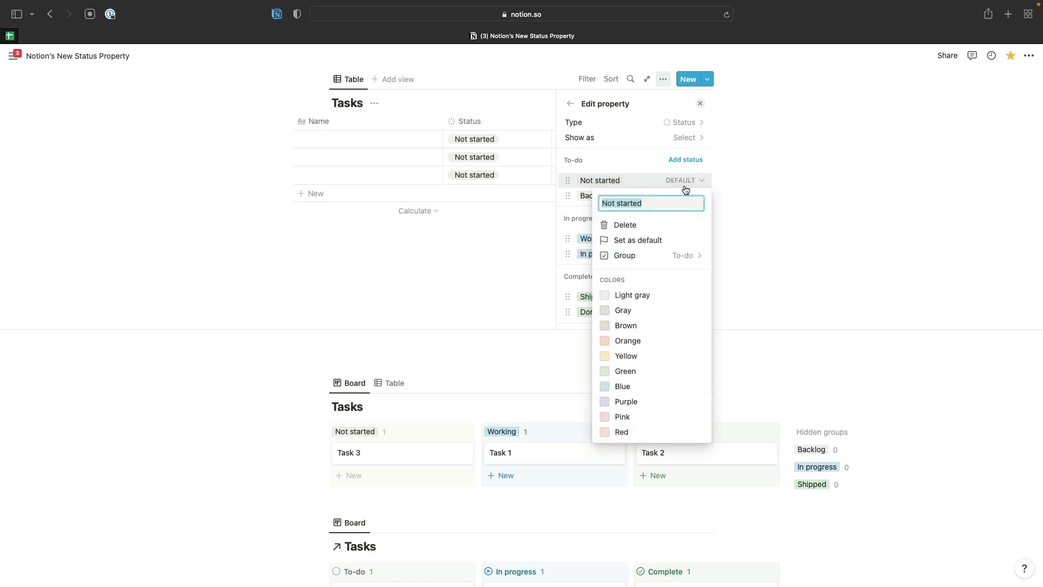
click(656, 244)
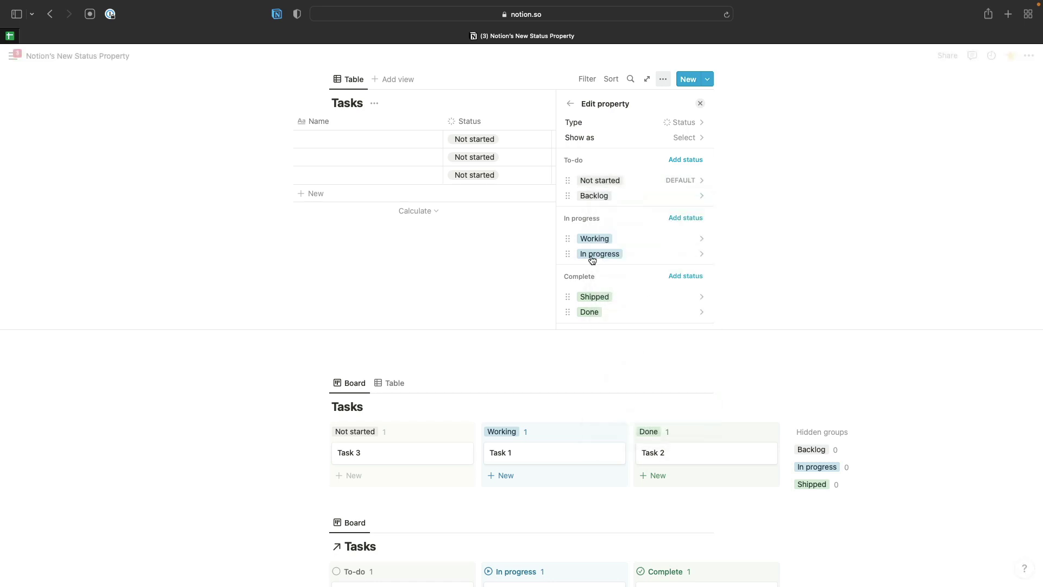
click(679, 182)
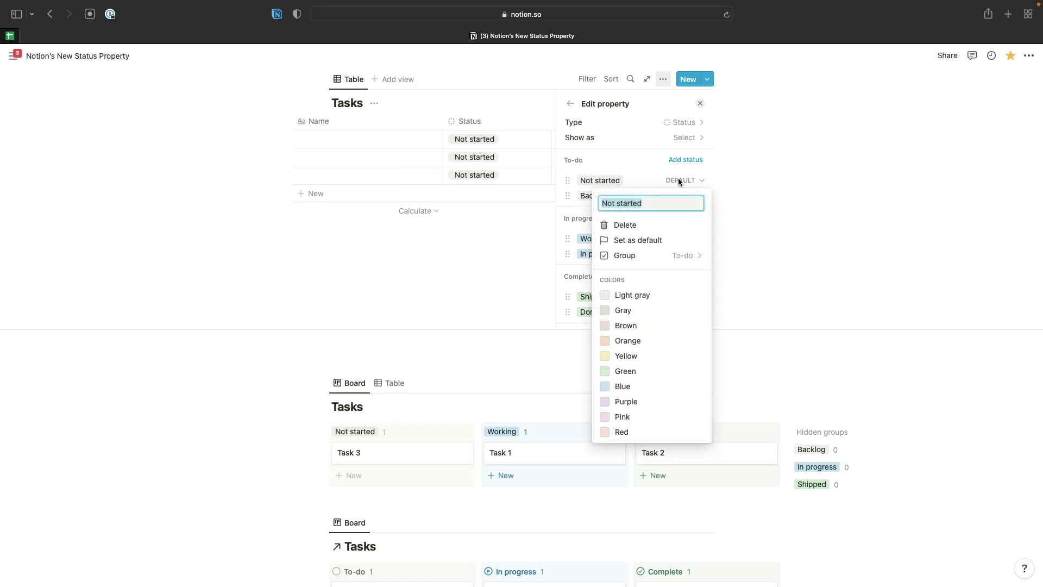
click(679, 181)
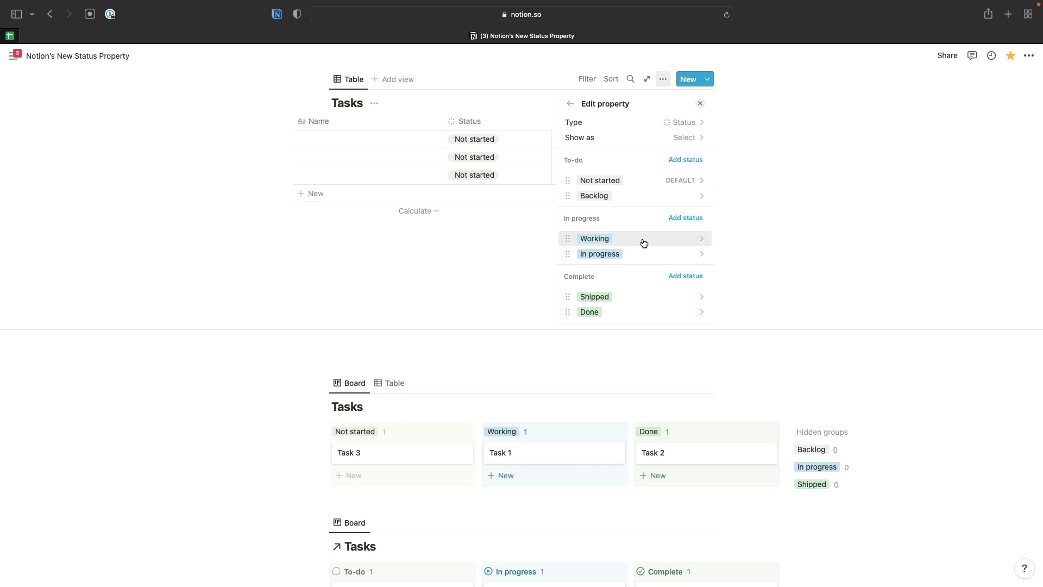
click(701, 105)
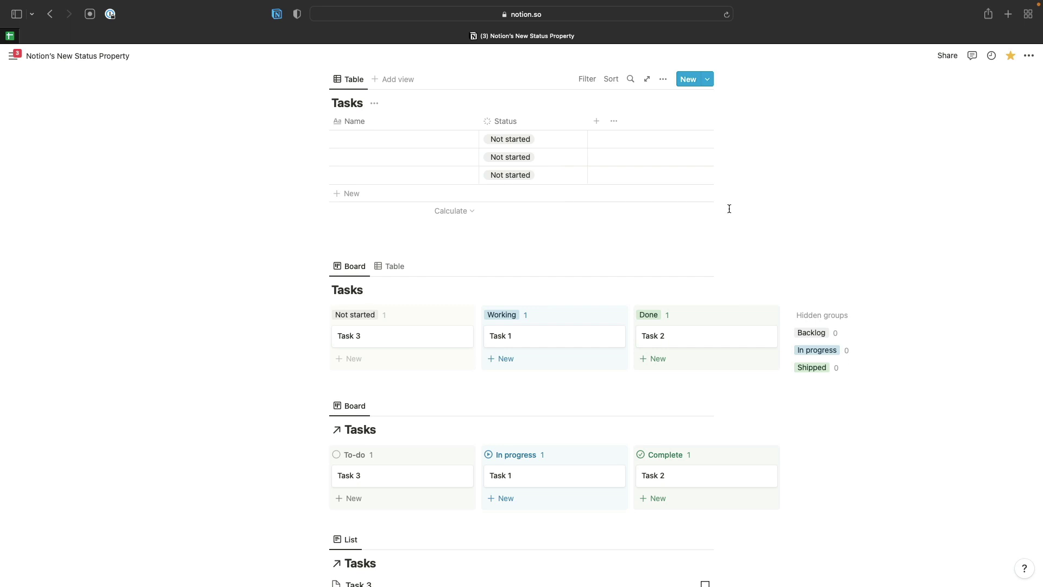
- Add a Select property named Status 1 with a Not Started option
click(596, 121)
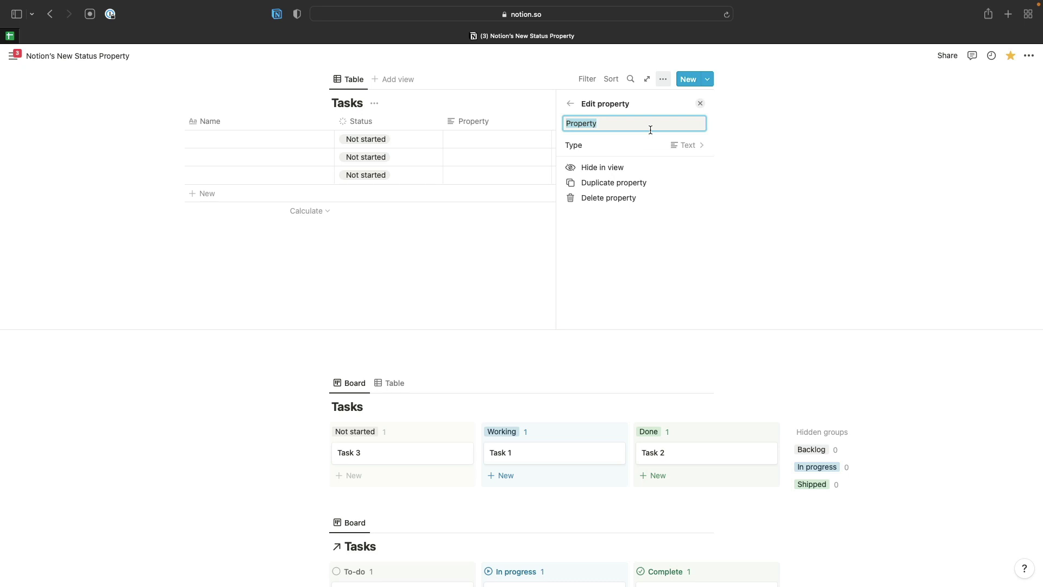
text(Status)
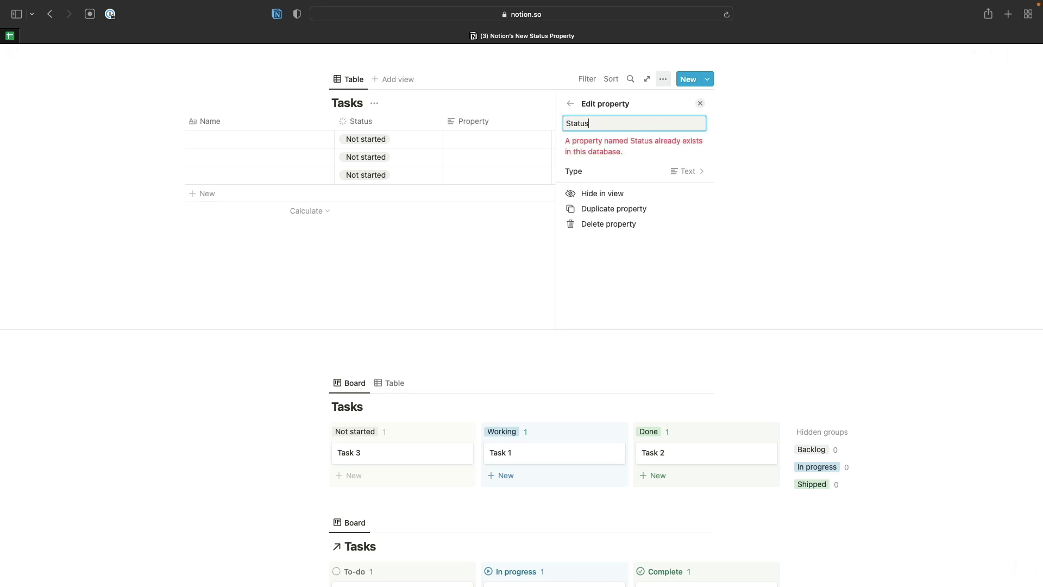
text( 1)
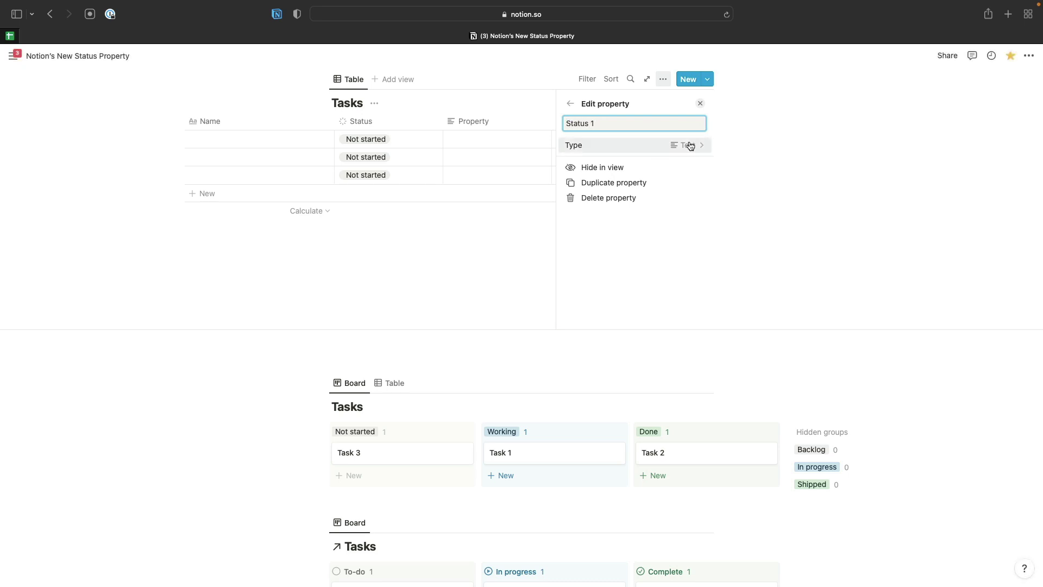
click(689, 145)
click(598, 233)
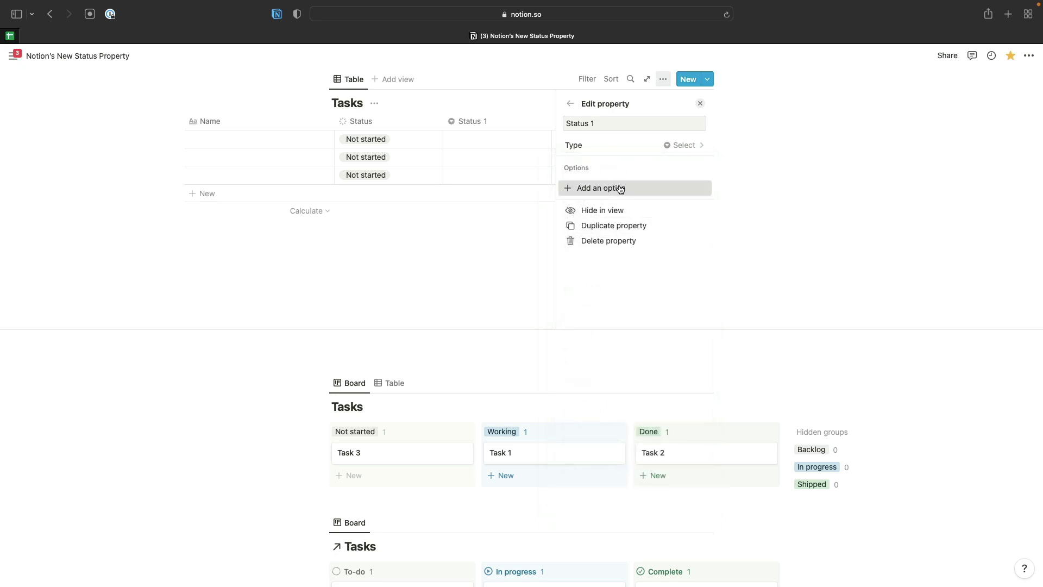
click(619, 188)
text(Not Suta)
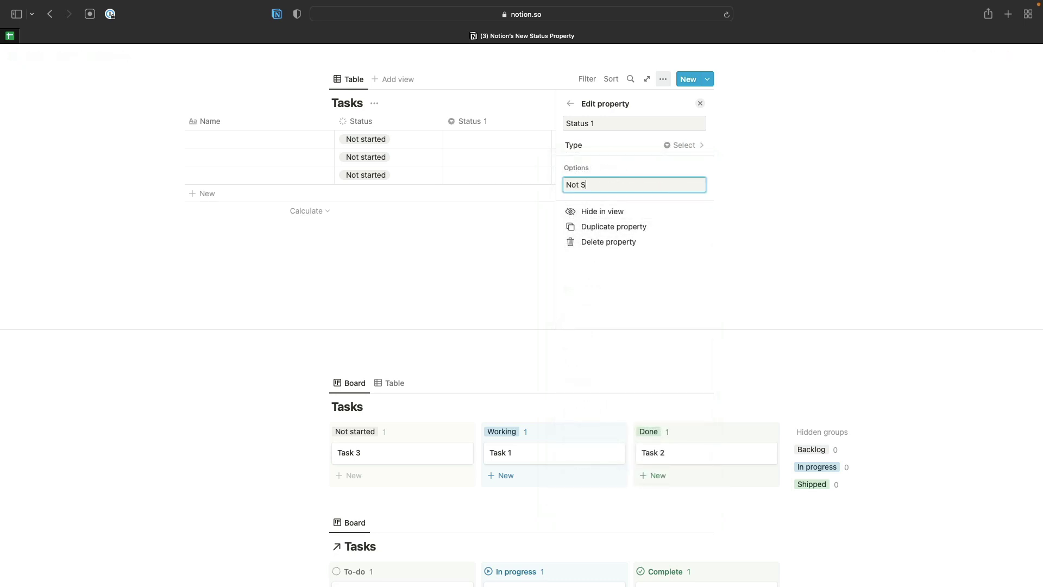
key(BackSpace)
key(BackSpace)
key(BackSpace)
text(tarted)
key(Return)
- Set the first row's Status 1 to the pink Not Started option
click(664, 203)
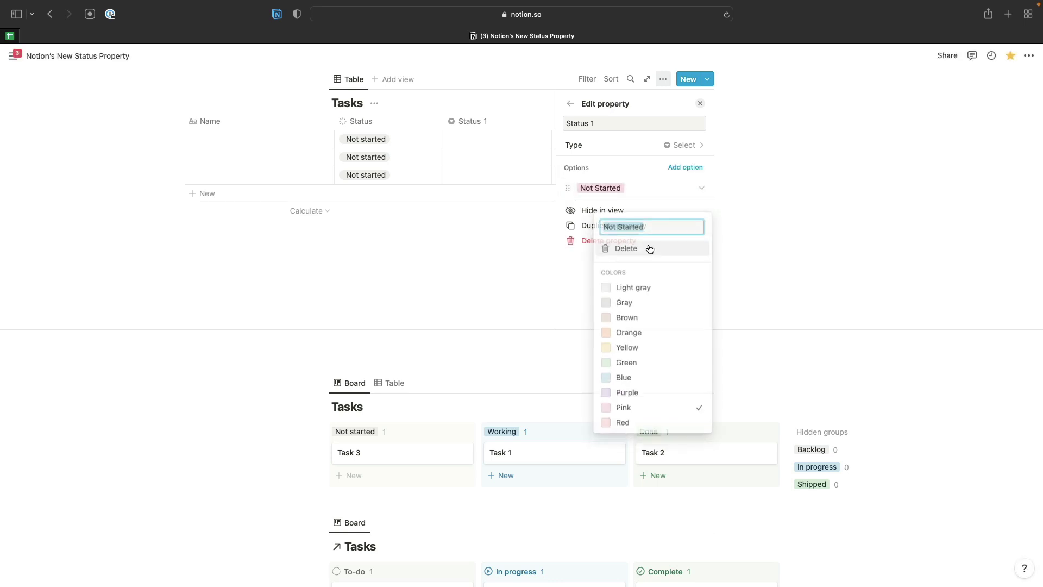
click(476, 135)
click(511, 181)
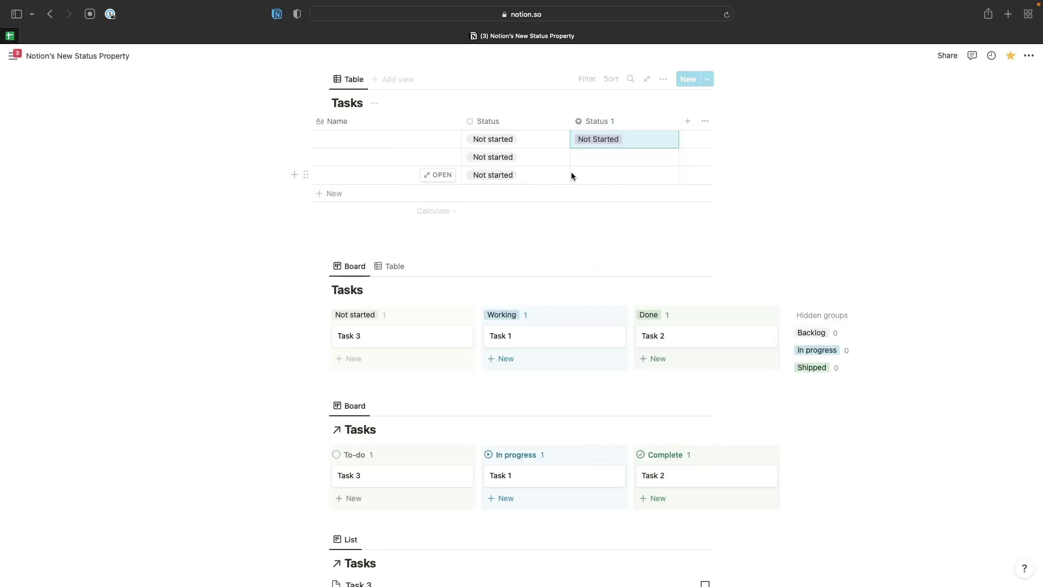
key(Escape)
key(Escape)
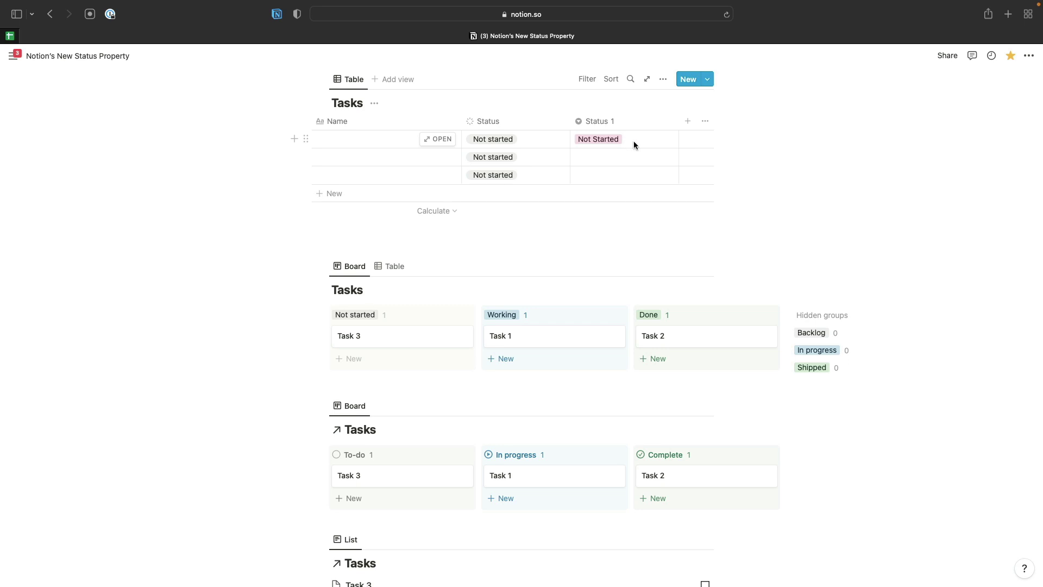
- Delete the Status 1 property from the Tasks table
click(630, 127)
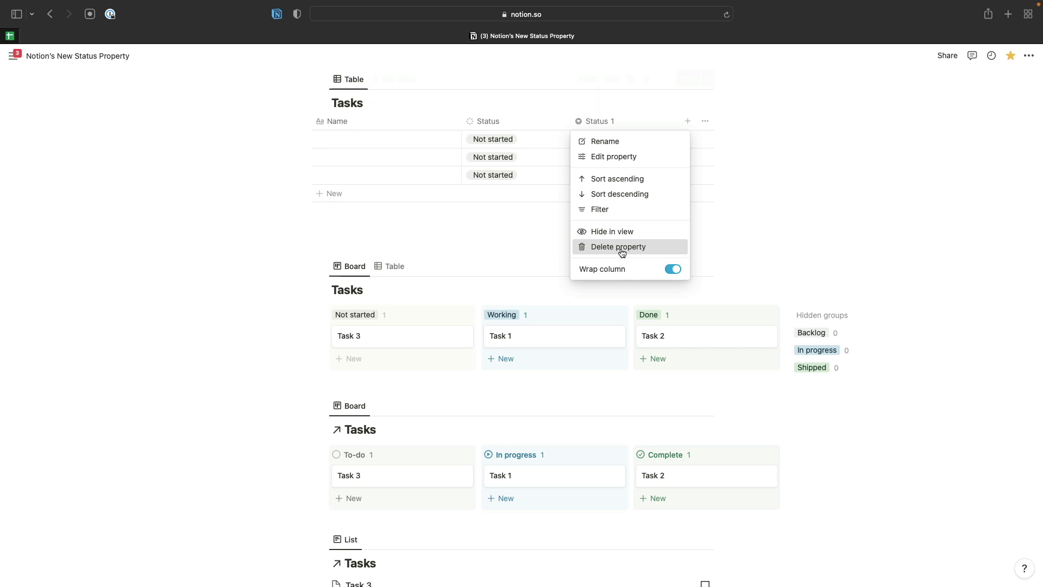
click(622, 250)
click(543, 320)
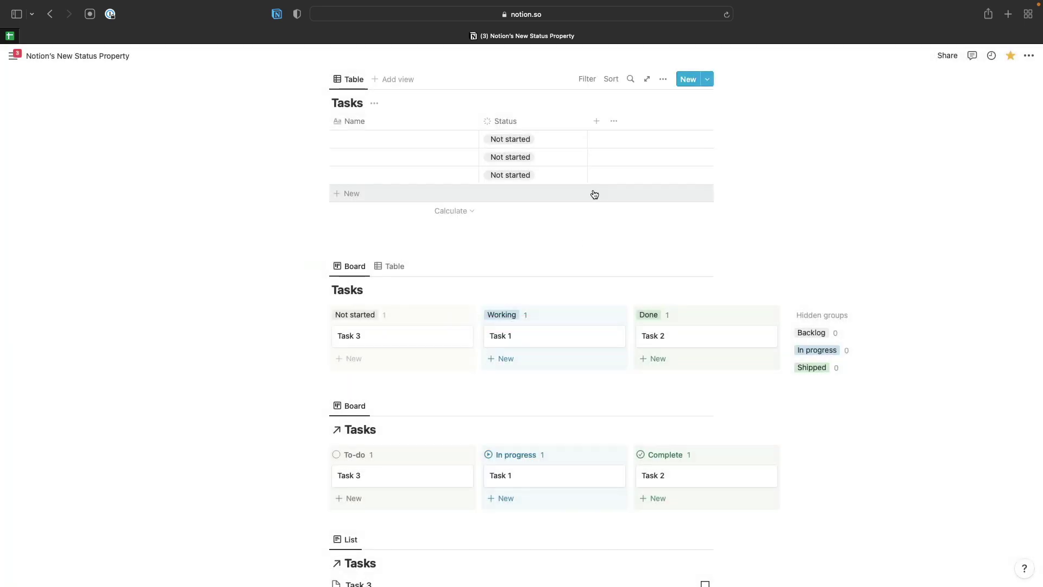
- Delete the Tasks table block and remove the leftover empty lines above the board
scroll(354, 144, up, 4)
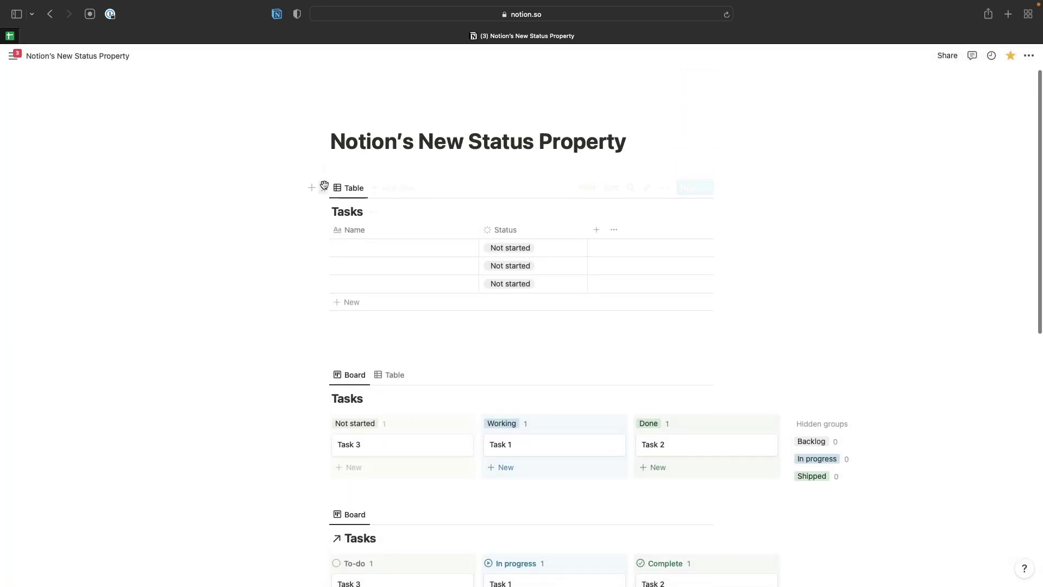
click(324, 186)
click(221, 109)
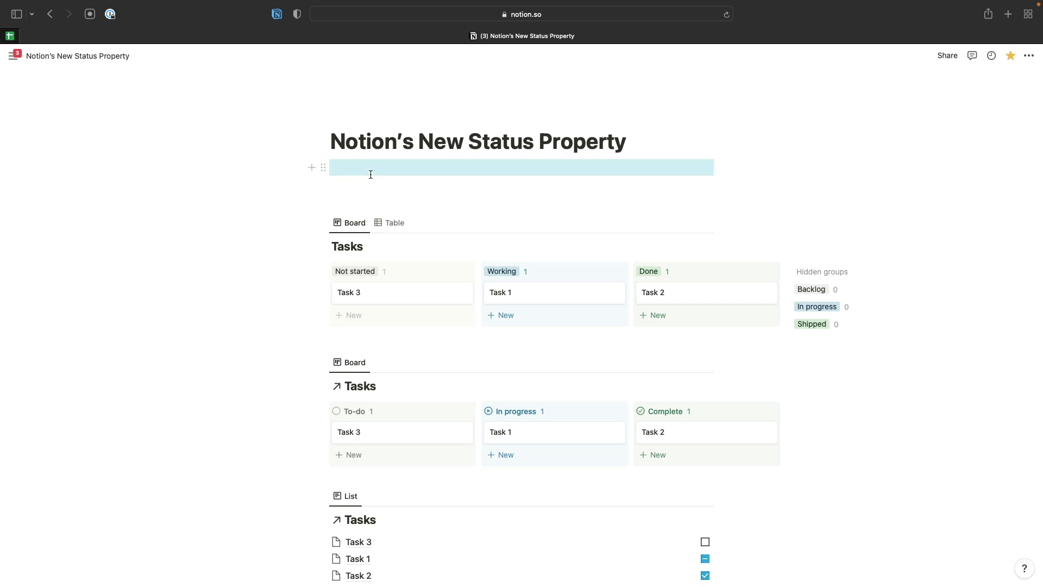
key(BackSpace)
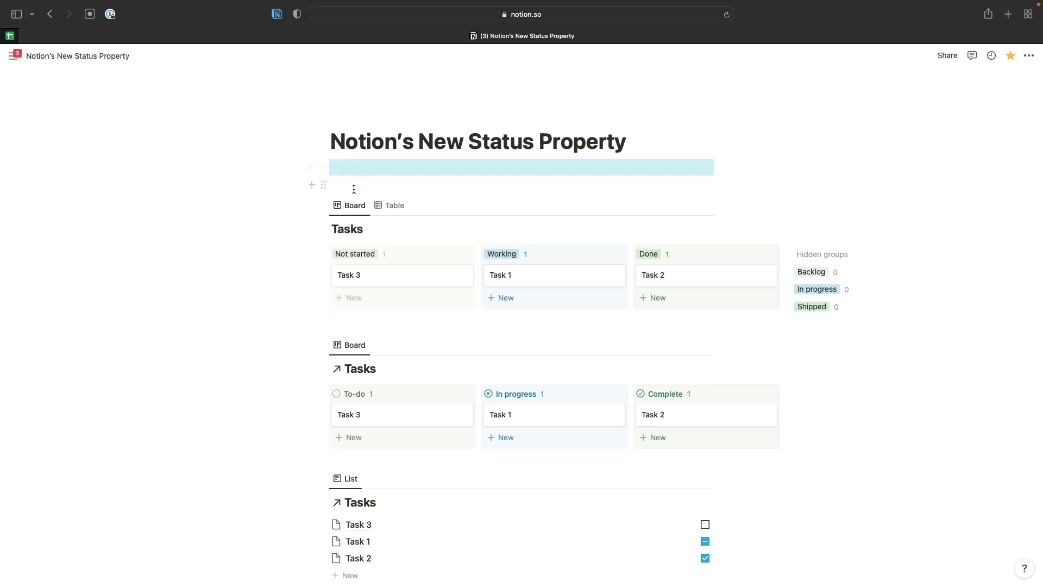
key(BackSpace)
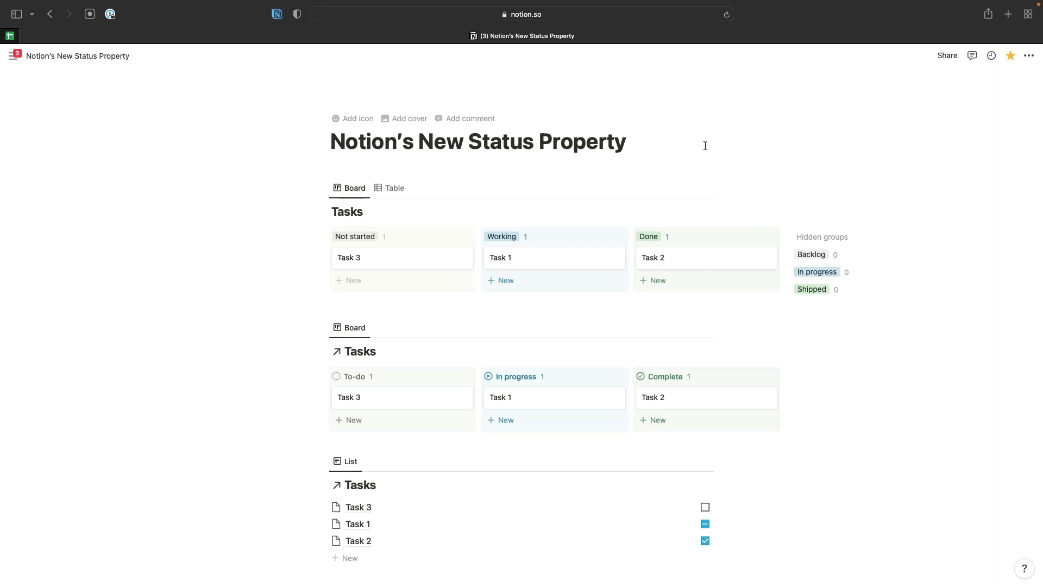
- Open the first Tasks board's Group settings and view the Status grouping choices unchanged
click(663, 188)
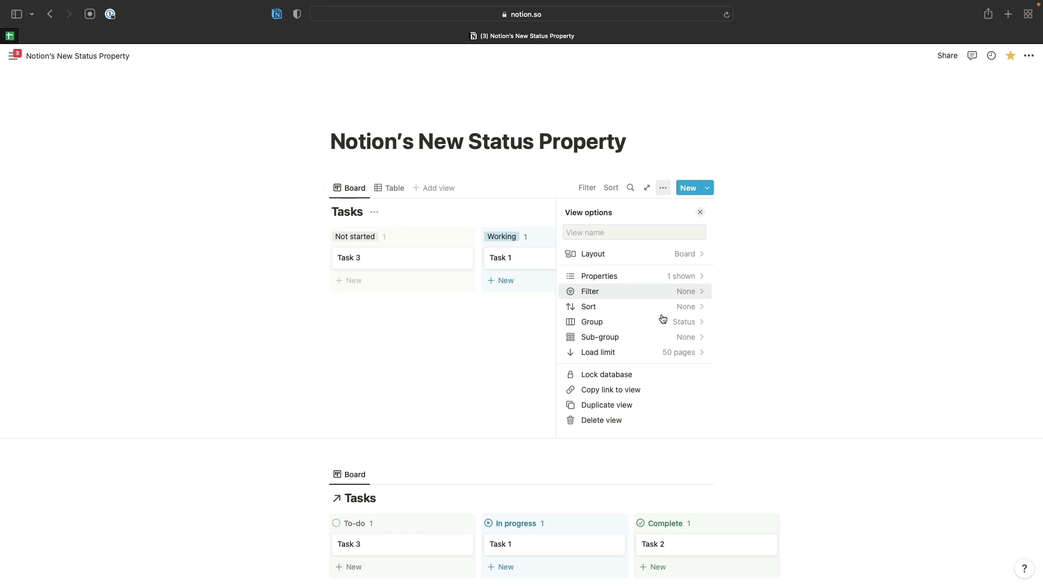
click(688, 322)
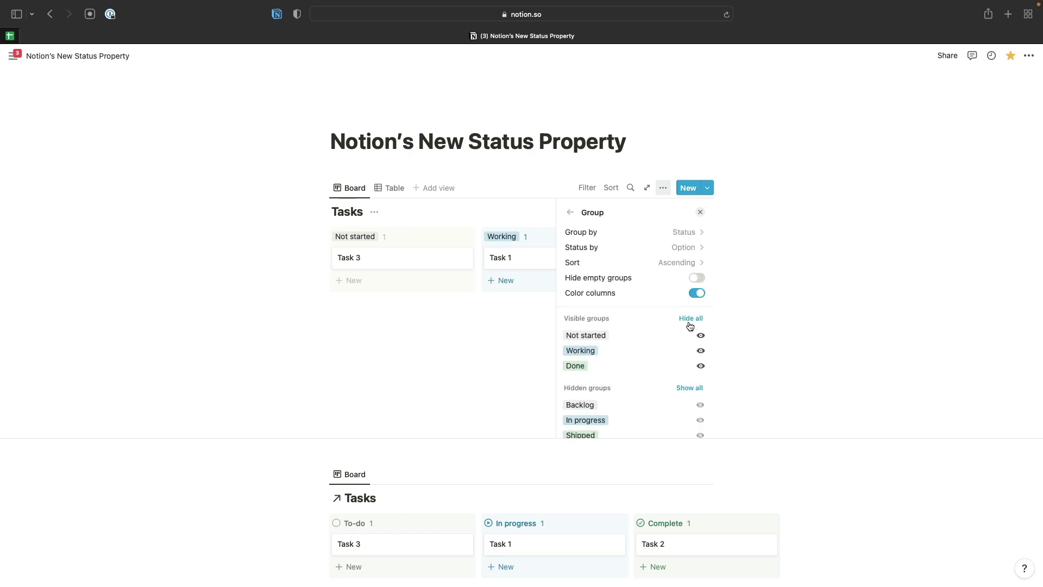
click(696, 249)
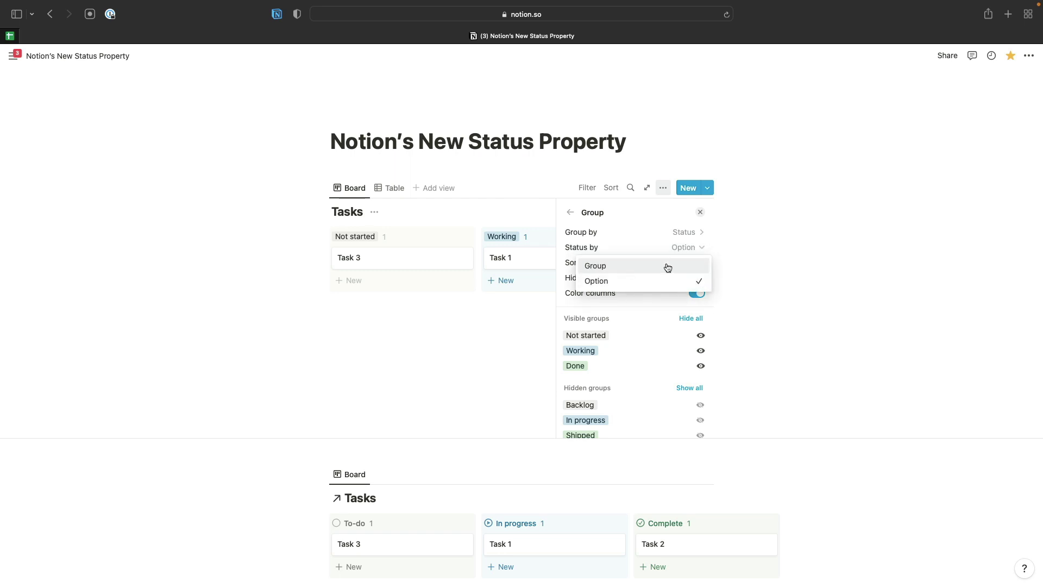
click(696, 245)
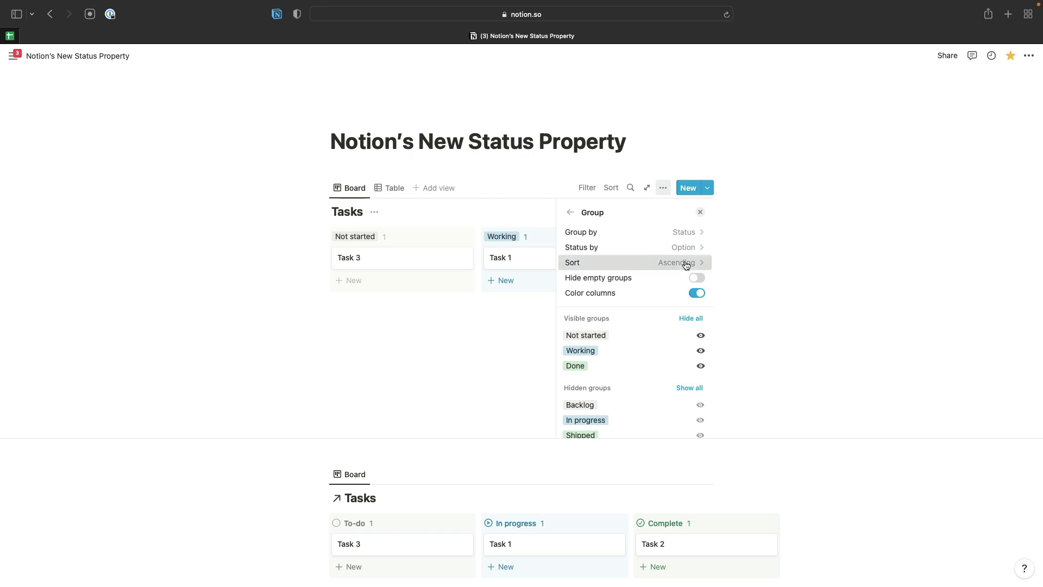
- Try Descending and Manual group order, then restore Ascending and close the group settings
click(686, 264)
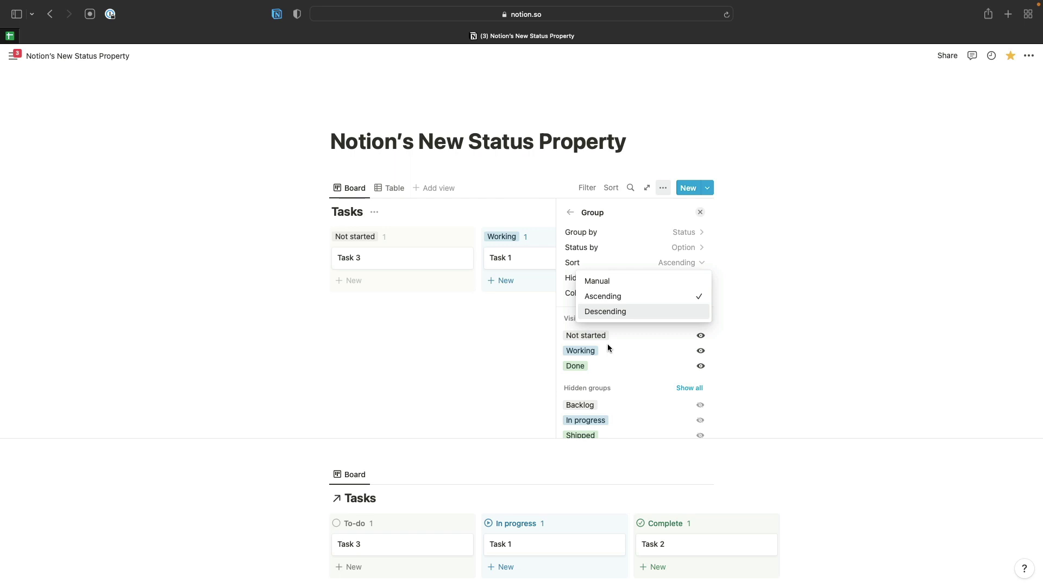
click(632, 312)
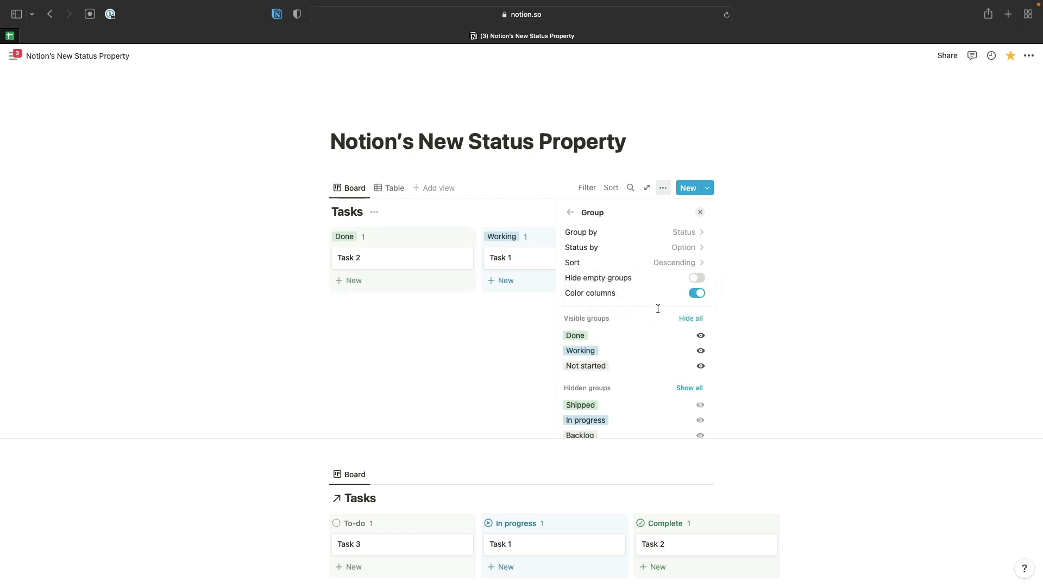
click(687, 263)
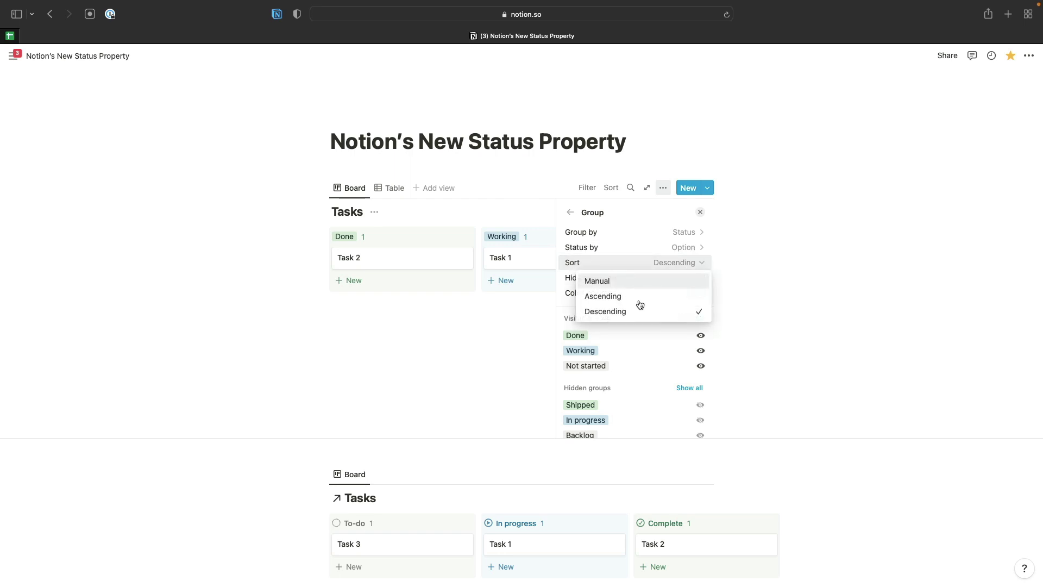
click(603, 281)
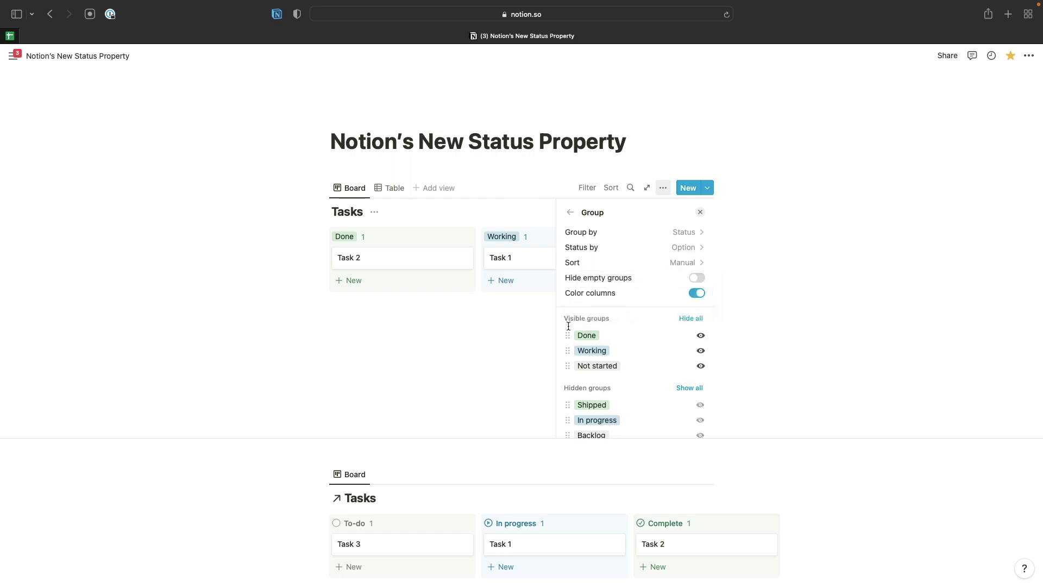
mouse_move(564, 333)
mouse_down()
mouse_move(565, 352)
mouse_move(565, 331)
mouse_up()
click(686, 263)
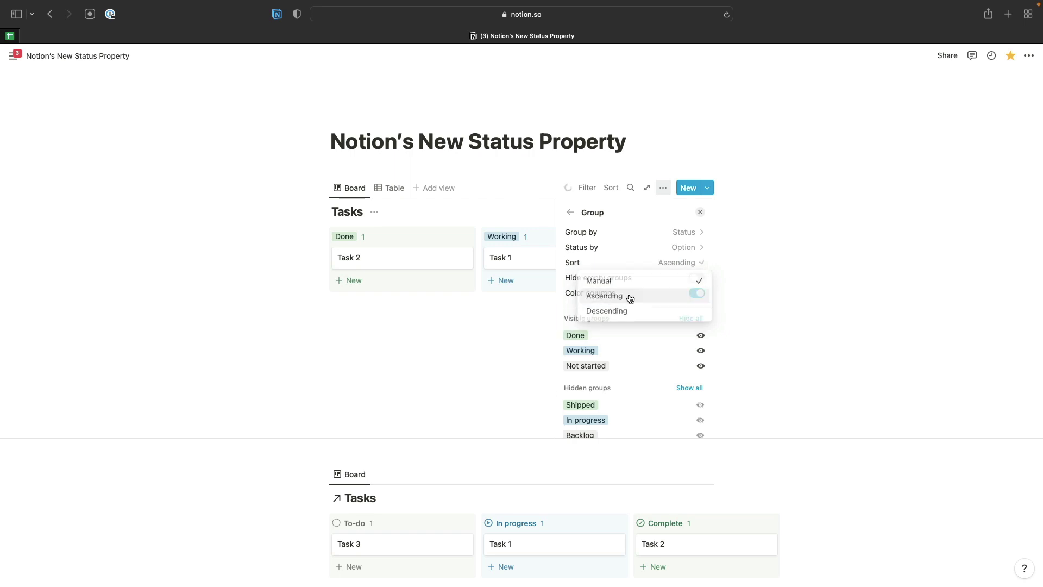
click(628, 297)
click(700, 211)
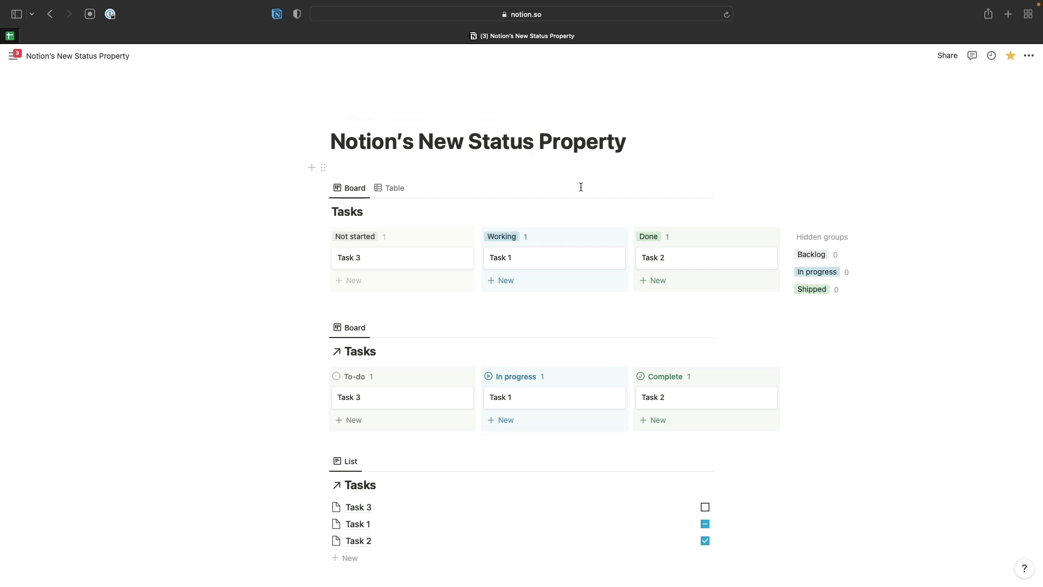
- Keep the lower board's columns grouped by status groups and close its view settings
click(662, 327)
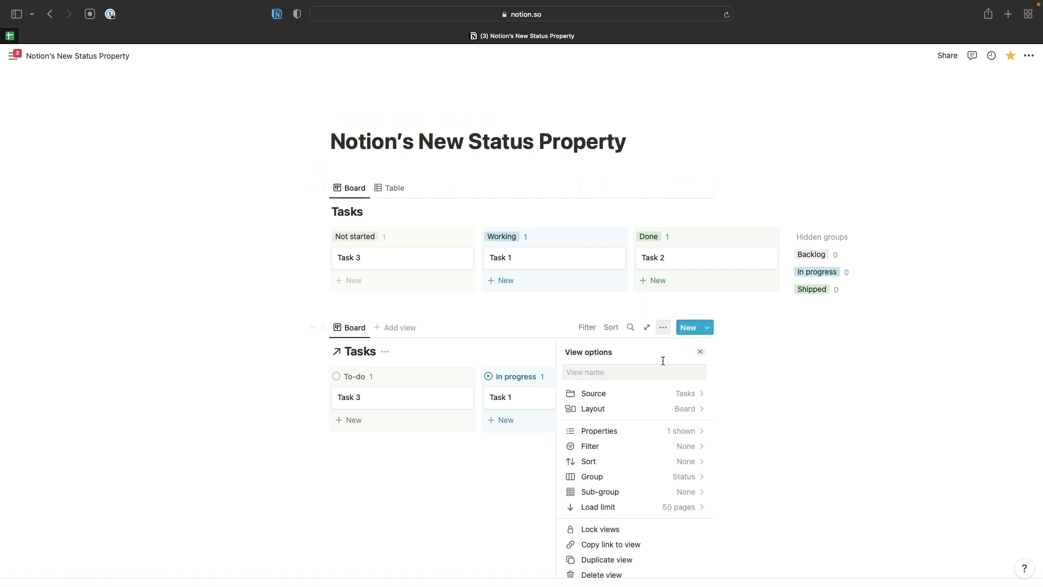
click(665, 415)
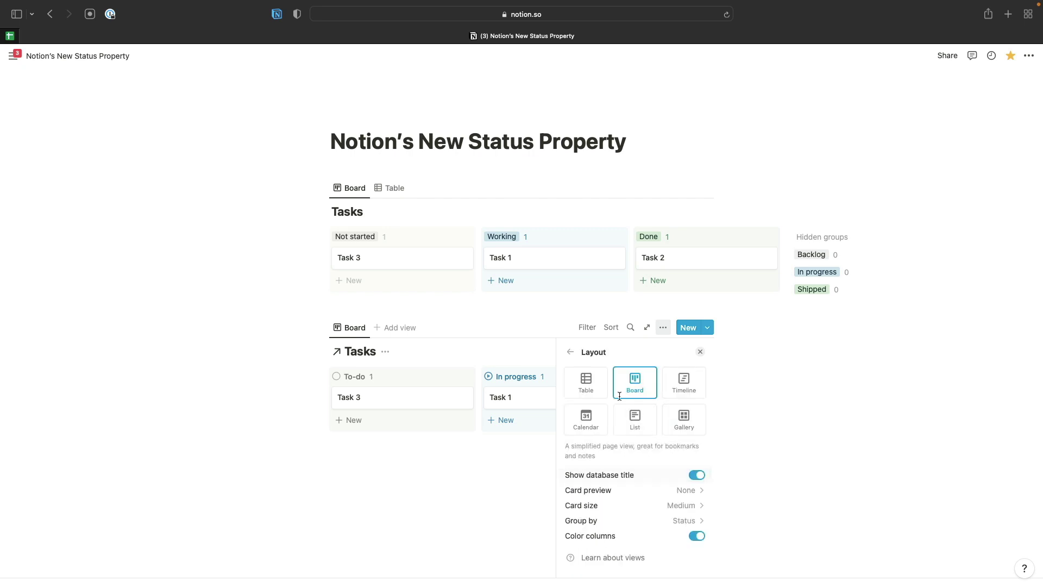
click(697, 521)
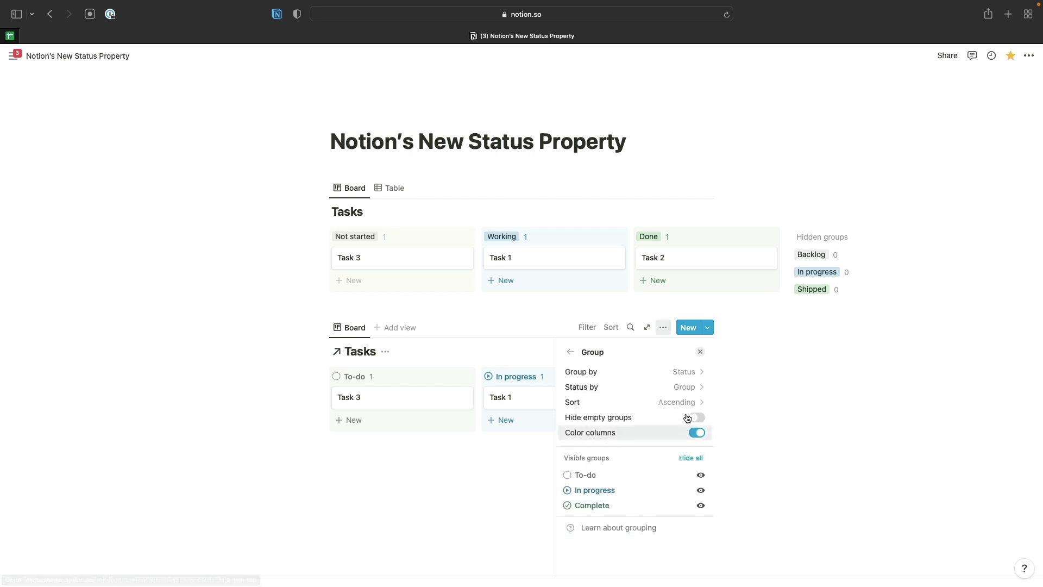
click(690, 392)
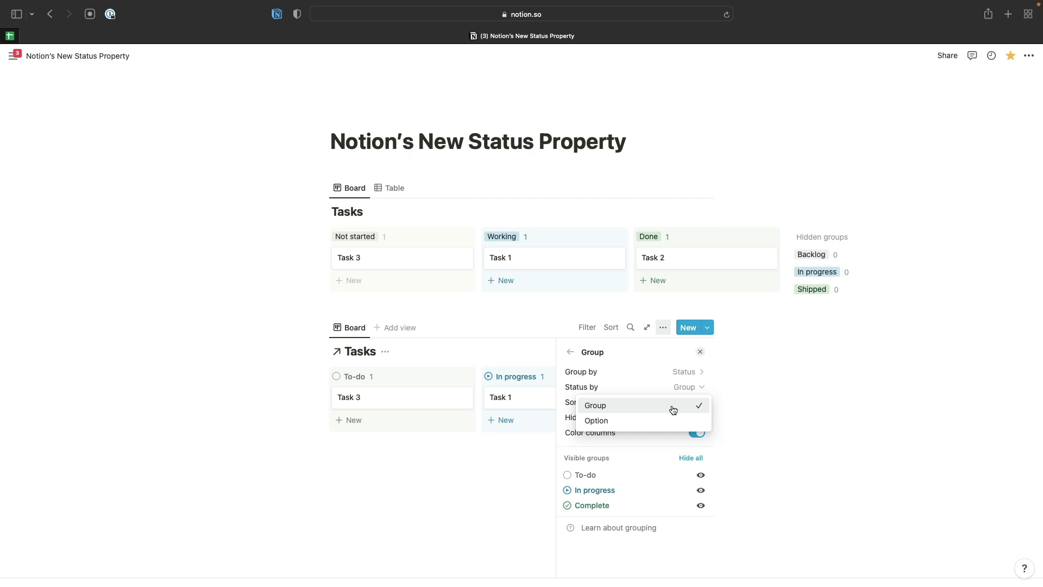
click(700, 353)
click(701, 353)
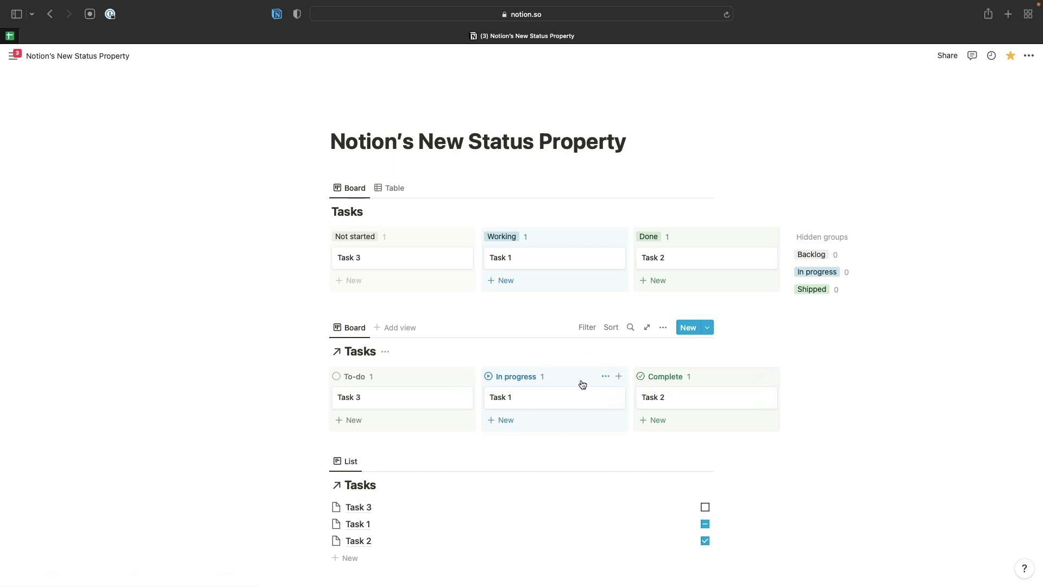
- Switch the first Tasks database to Table view and inspect its Status property settings
click(393, 187)
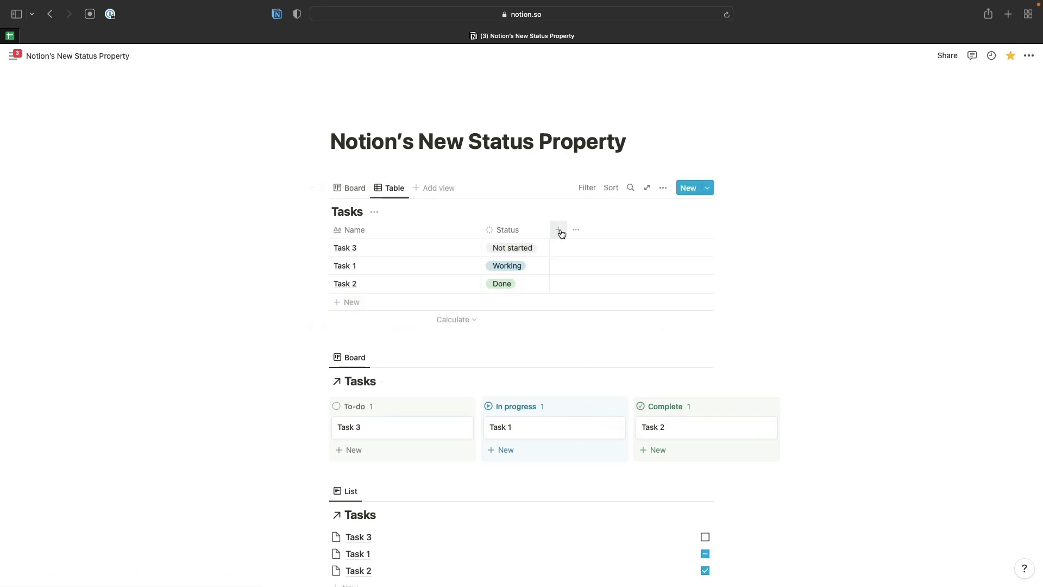
click(526, 248)
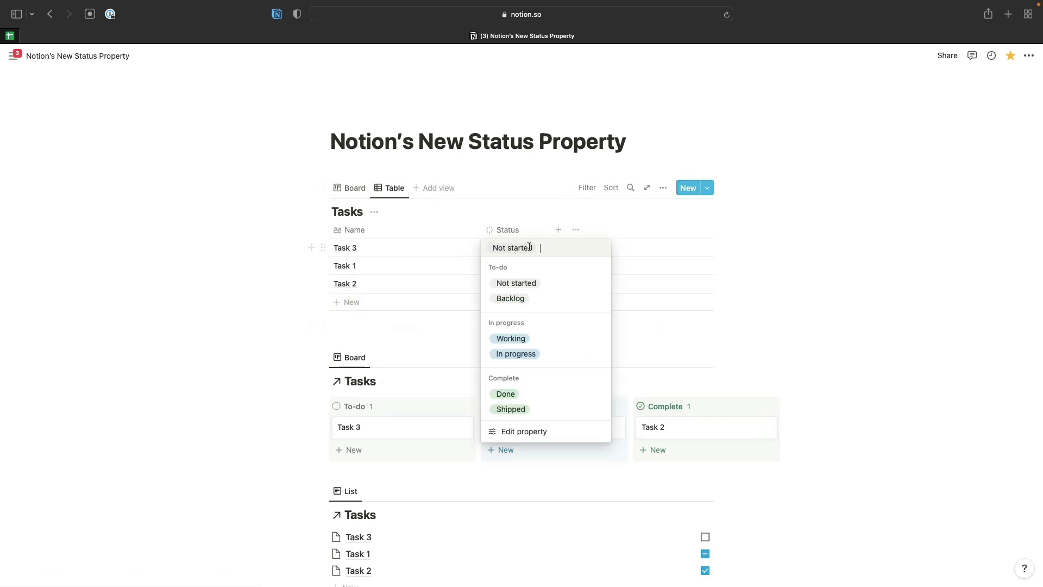
click(536, 431)
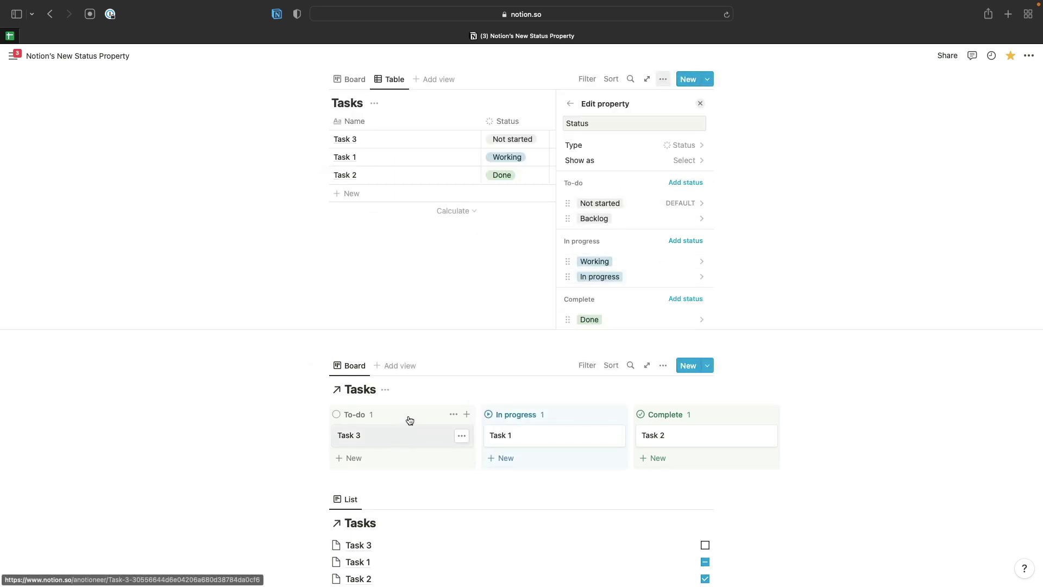
click(435, 322)
- Move Task 3 into In progress, then undo so it returns to Not started
drag(425, 317, 565, 318)
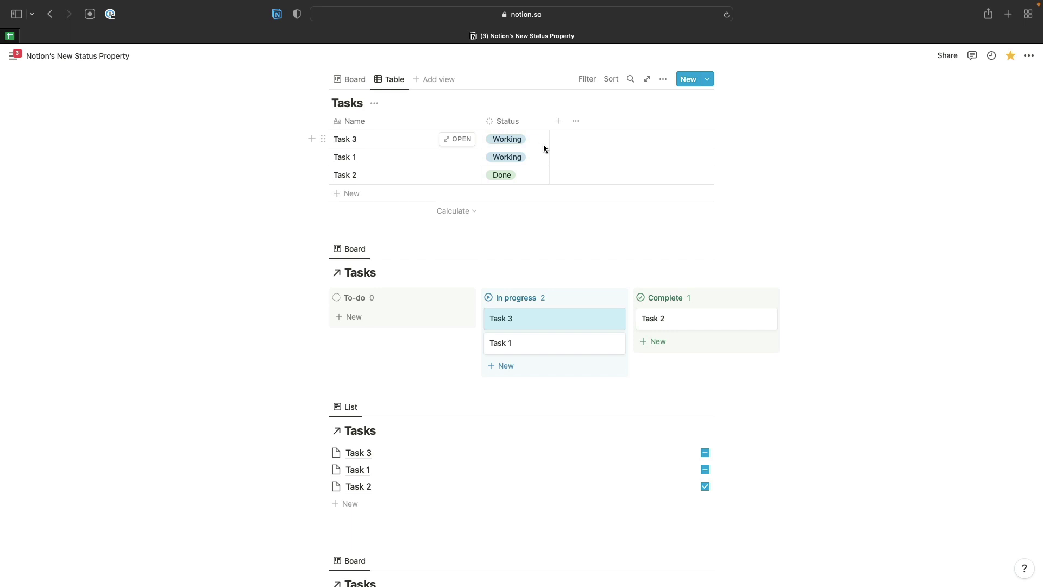
click(536, 142)
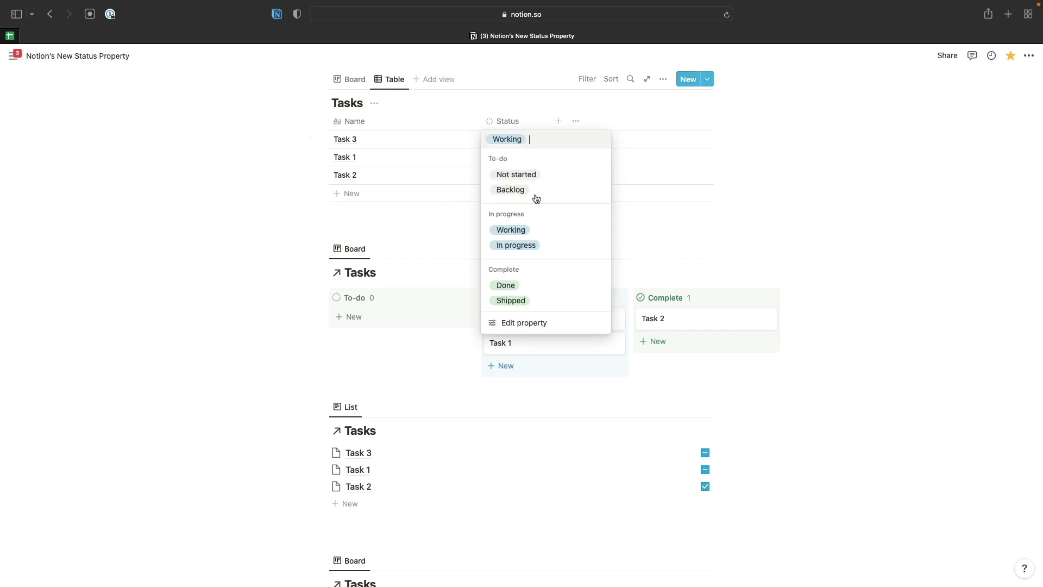
click(545, 326)
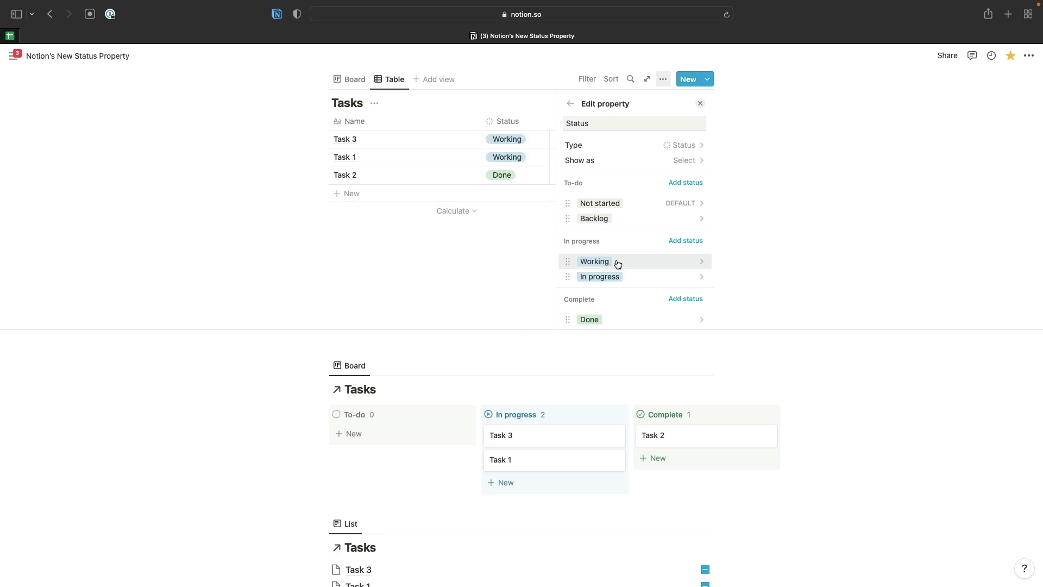
click(505, 273)
key(ctrl+z)
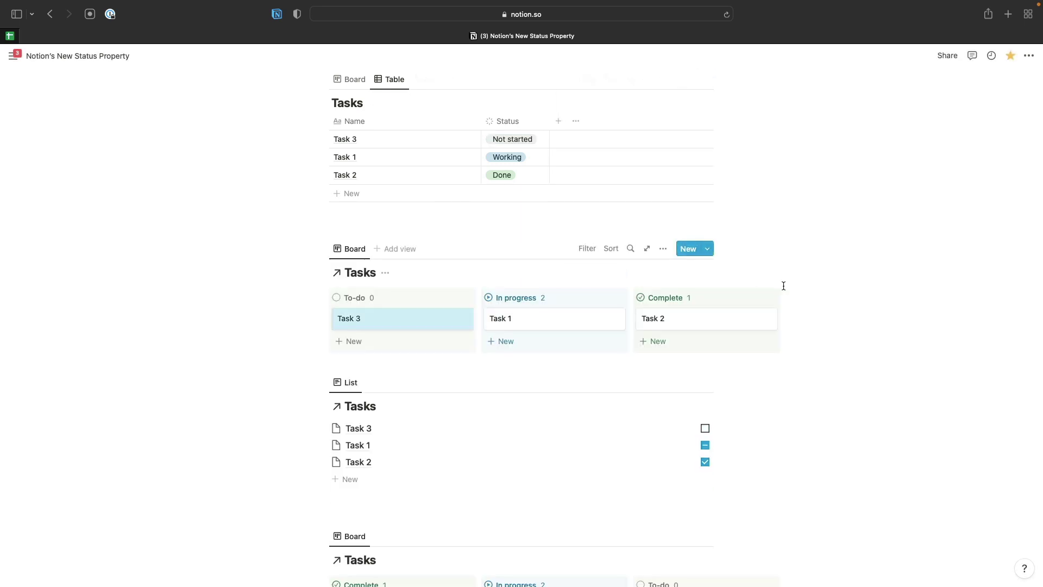
- Drag the Task 1 card from In progress into the Complete column, marking it Done
scroll(836, 348, down, 1)
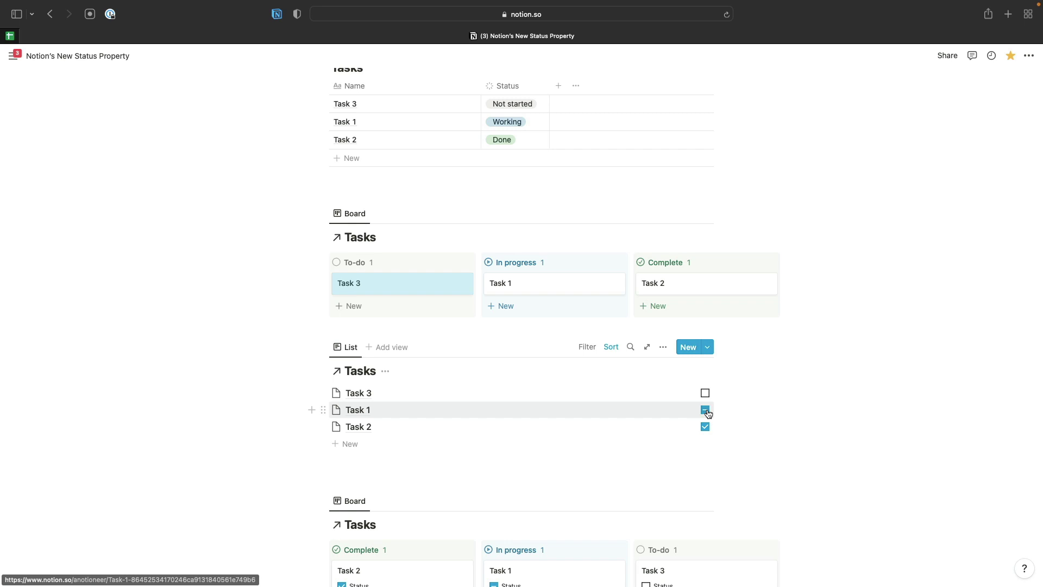
drag(524, 287, 679, 288)
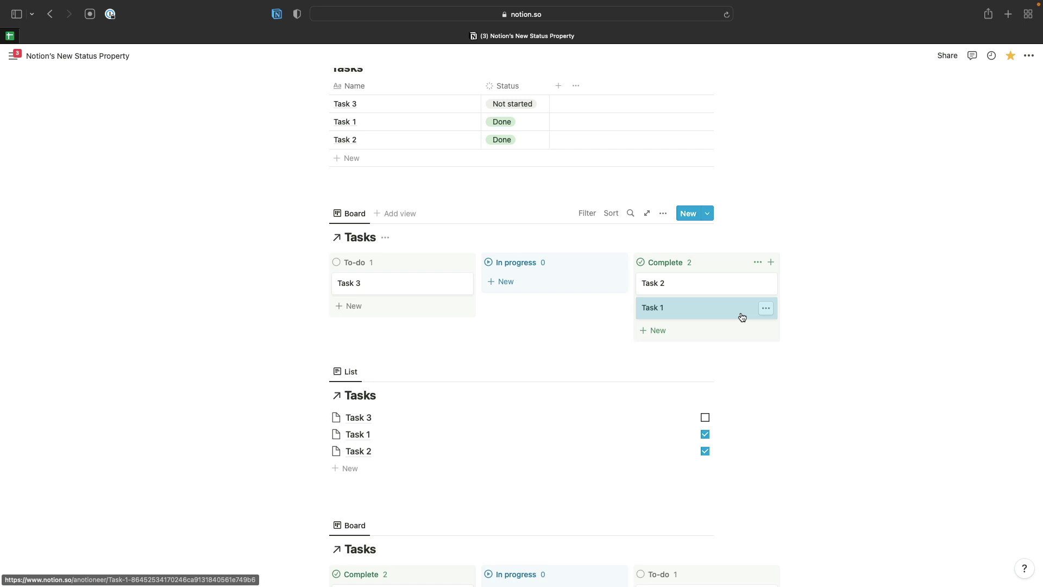
click(663, 370)
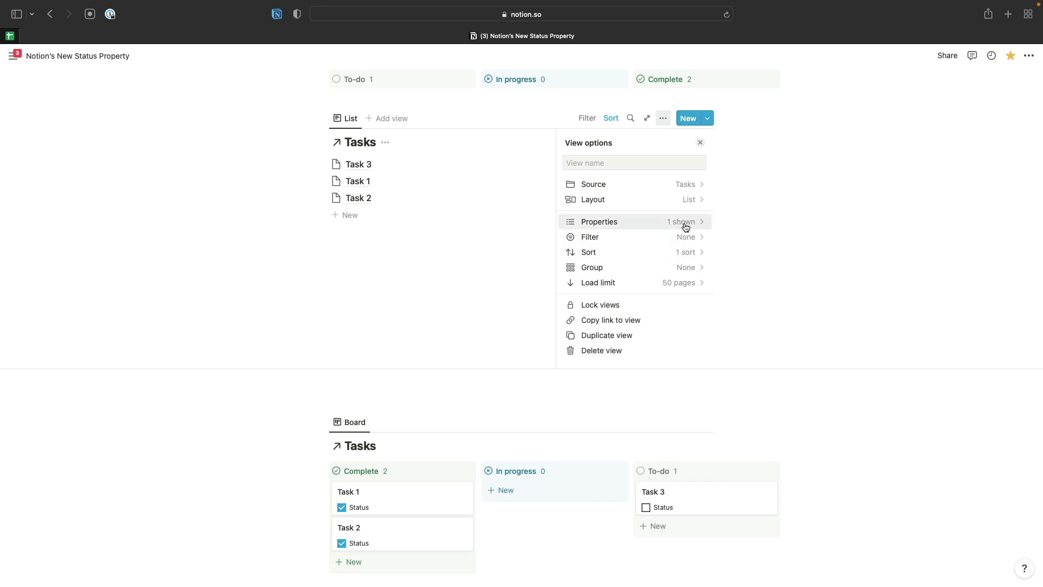
click(681, 266)
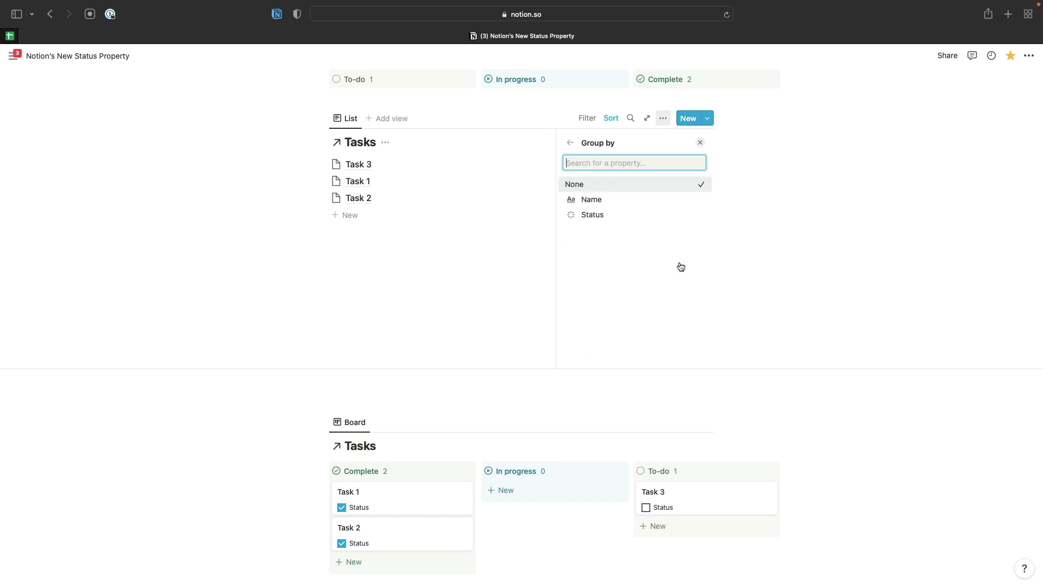
click(626, 217)
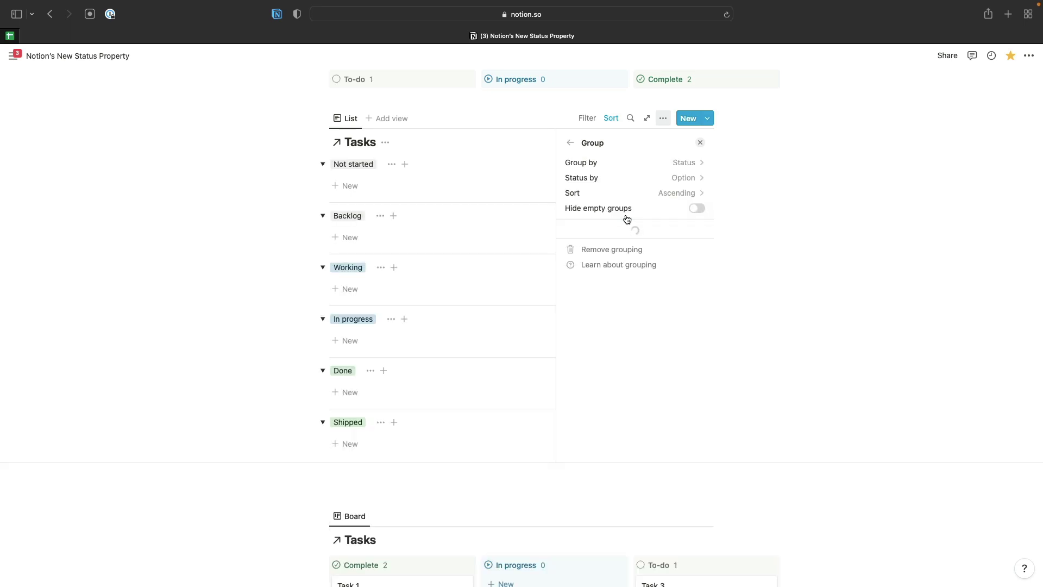
click(697, 182)
click(697, 185)
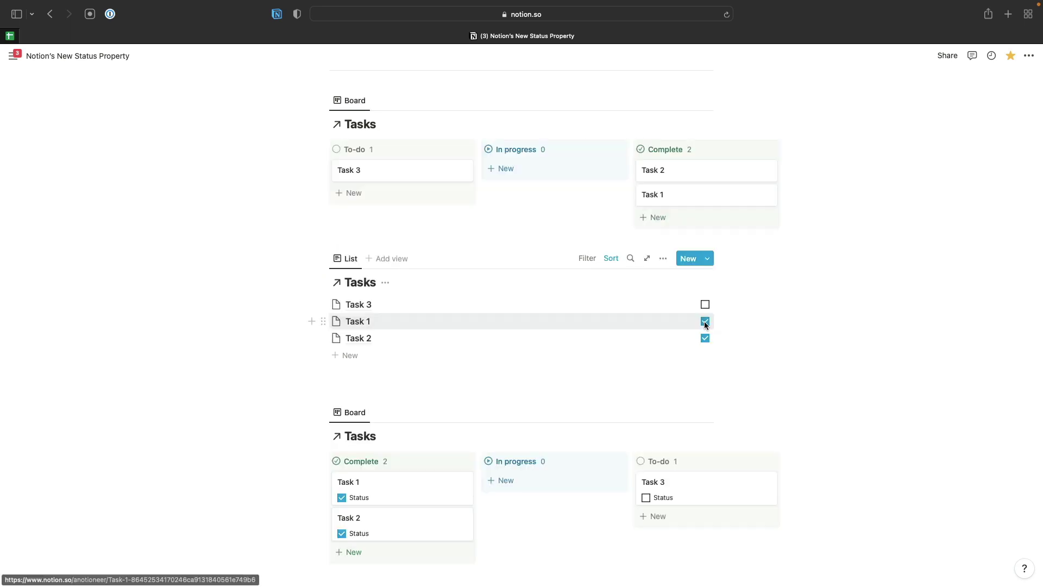
click(663, 258)
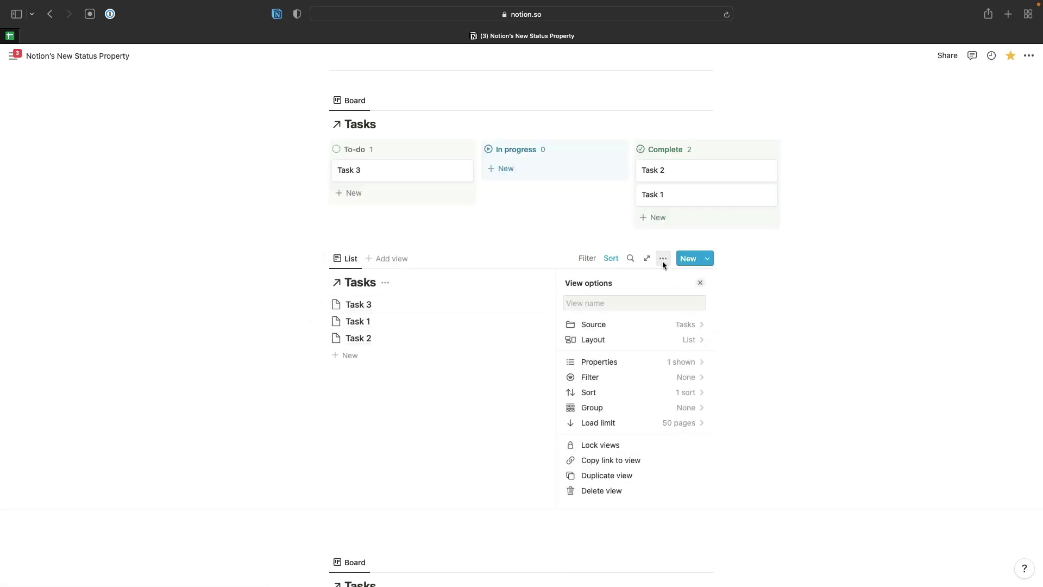
click(671, 362)
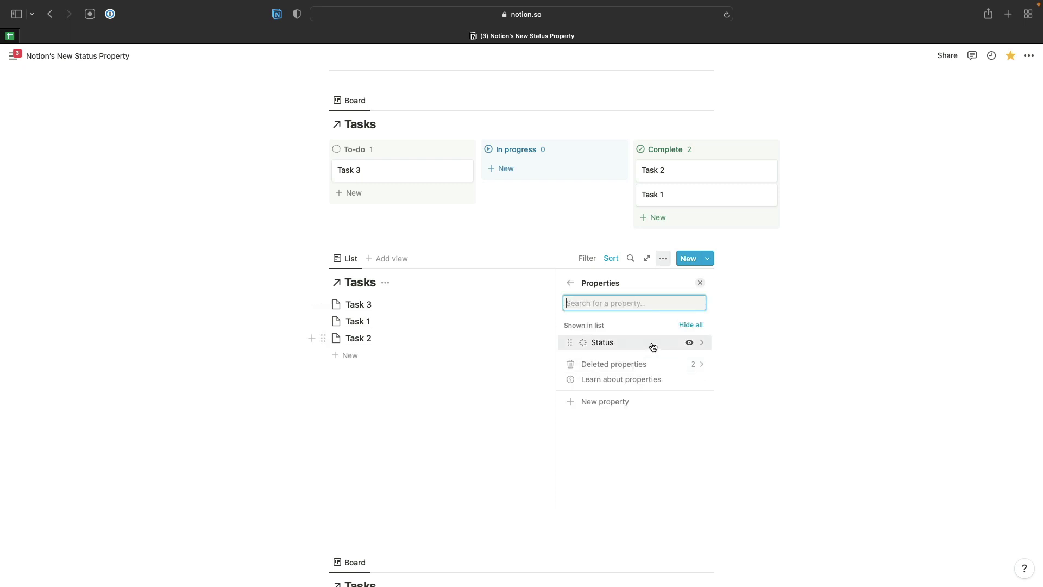
click(653, 347)
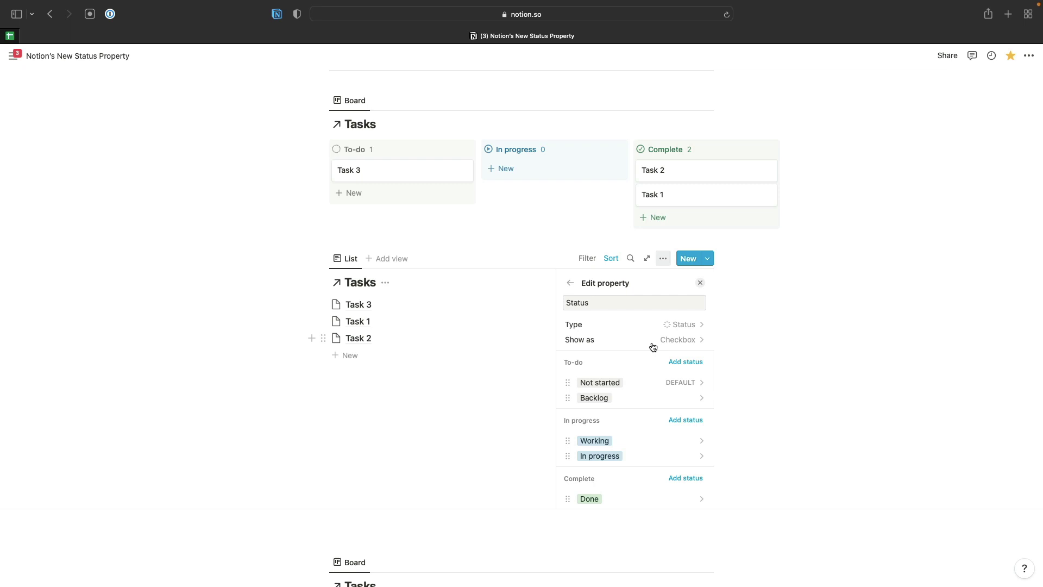
click(693, 343)
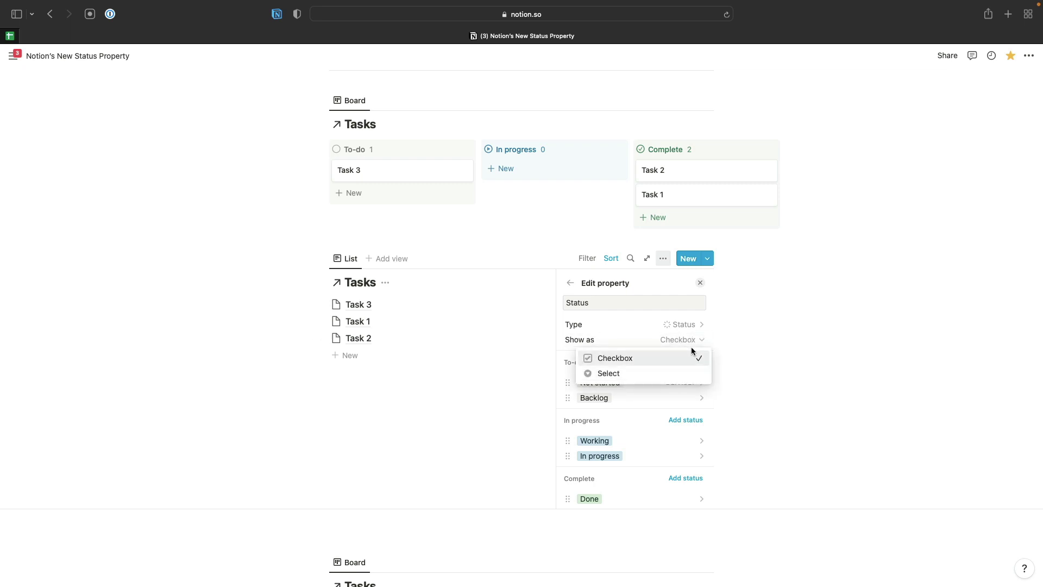
click(692, 339)
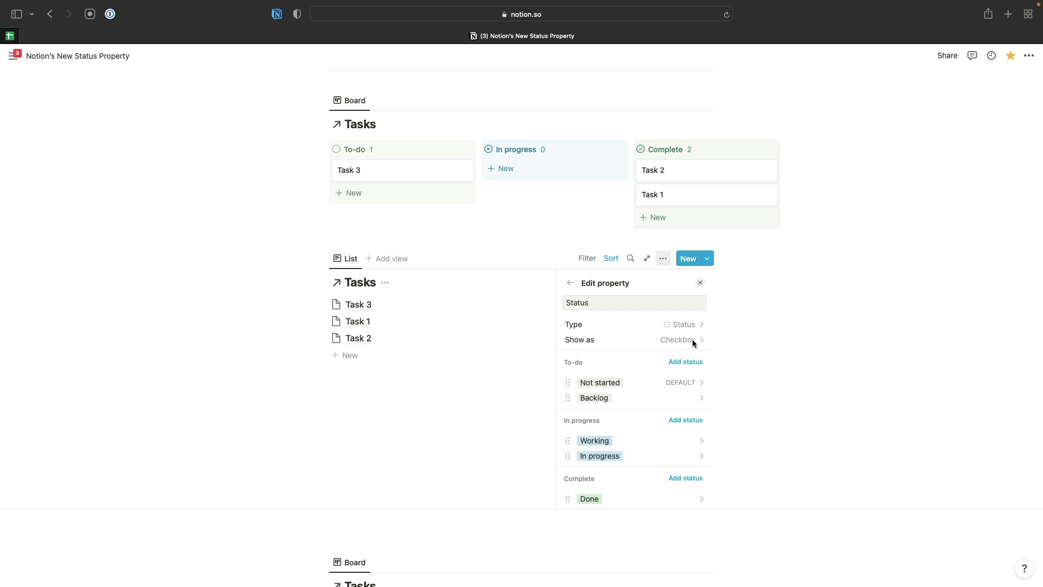
click(700, 282)
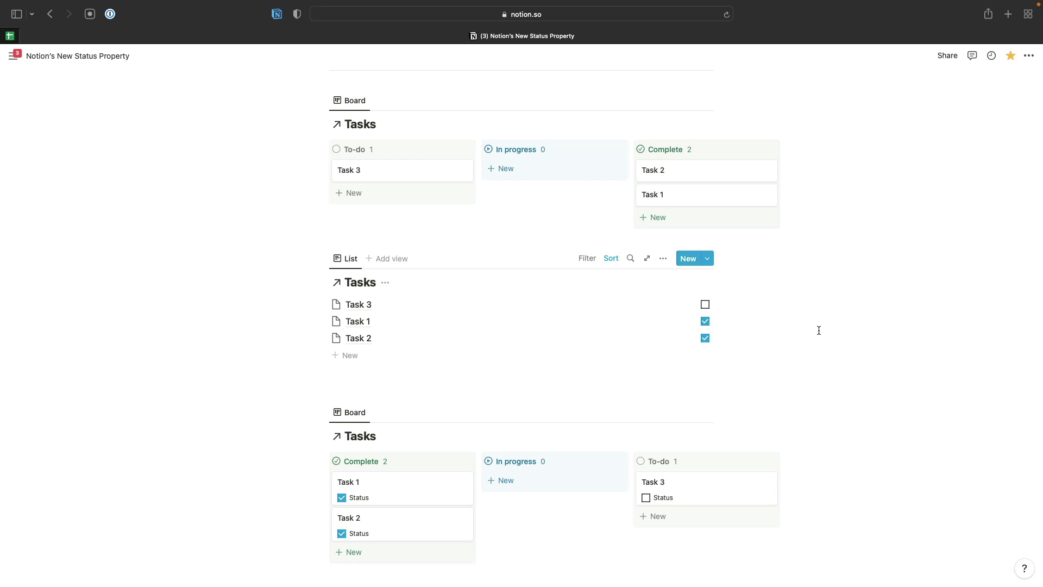
scroll(818, 330, down, 3)
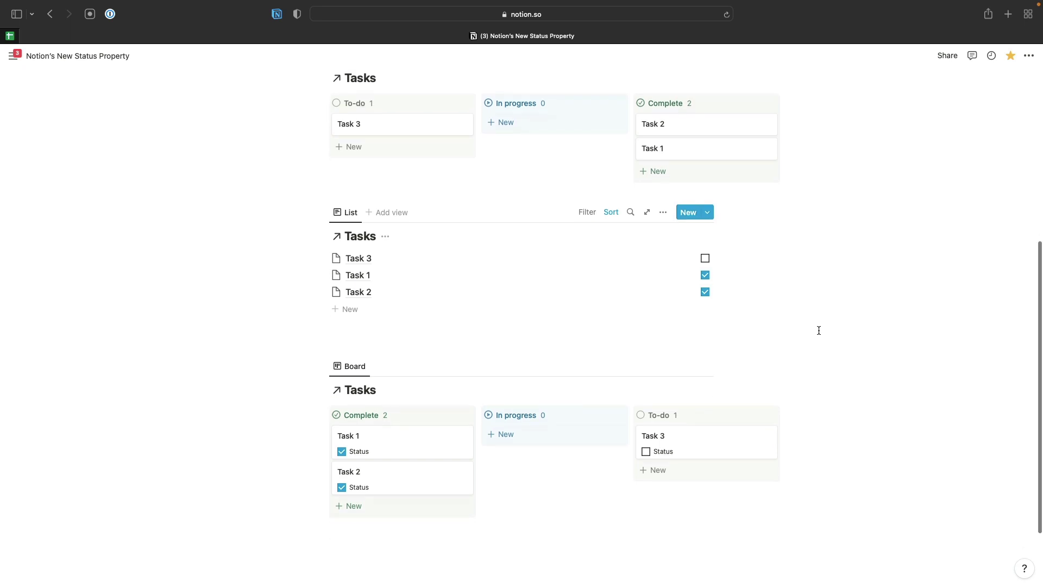
mouse_move(424, 342)
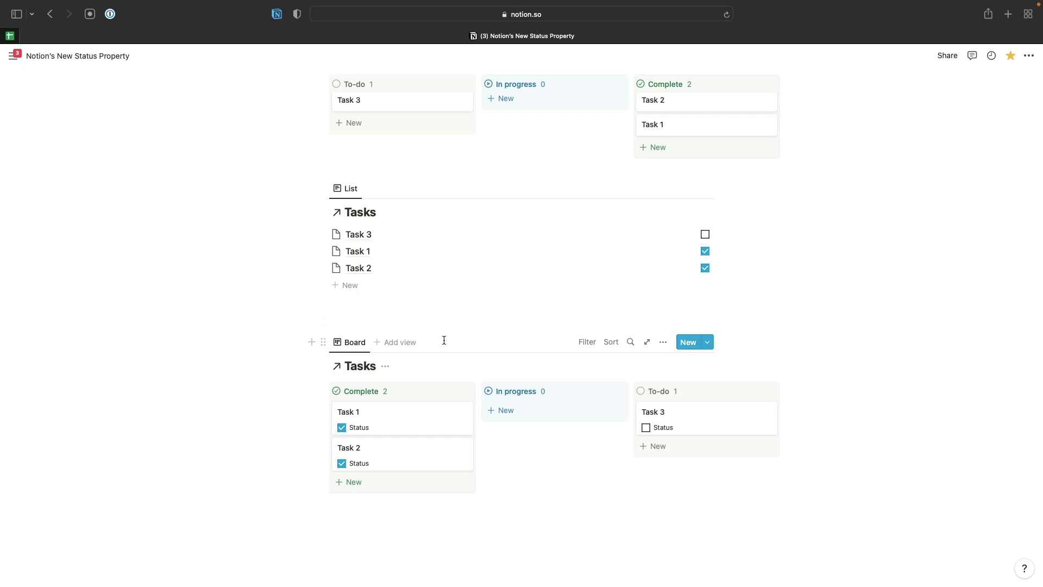
- Sort the lower board's groups ascending so columns read To-do, In progress, Complete
click(662, 343)
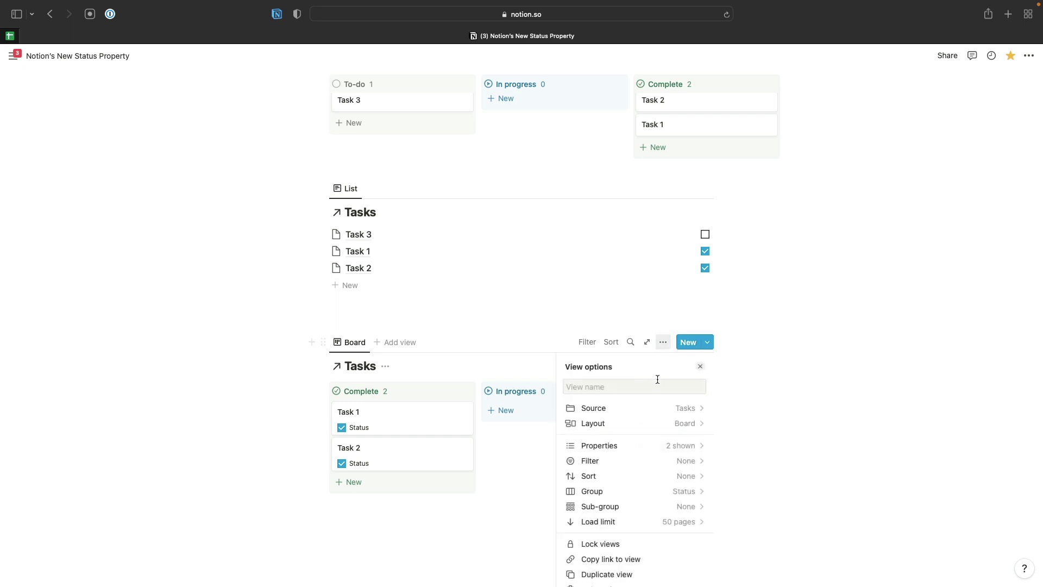
click(681, 425)
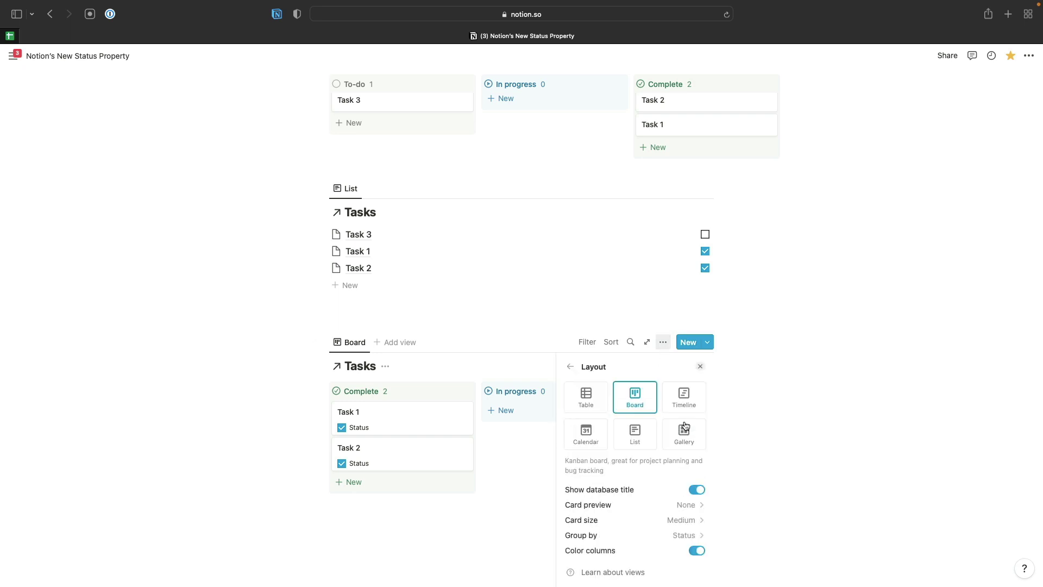
click(687, 535)
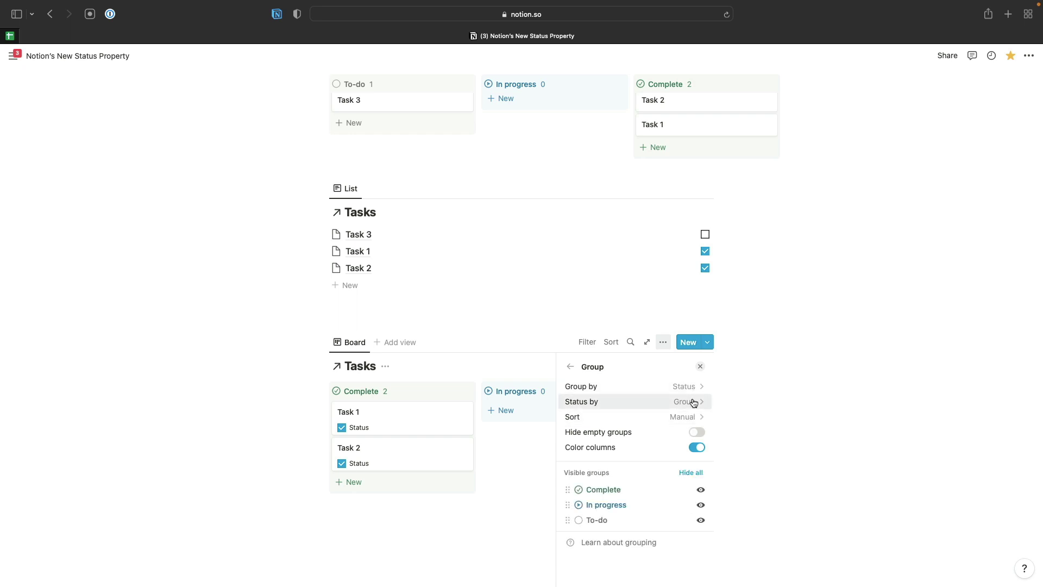
click(692, 416)
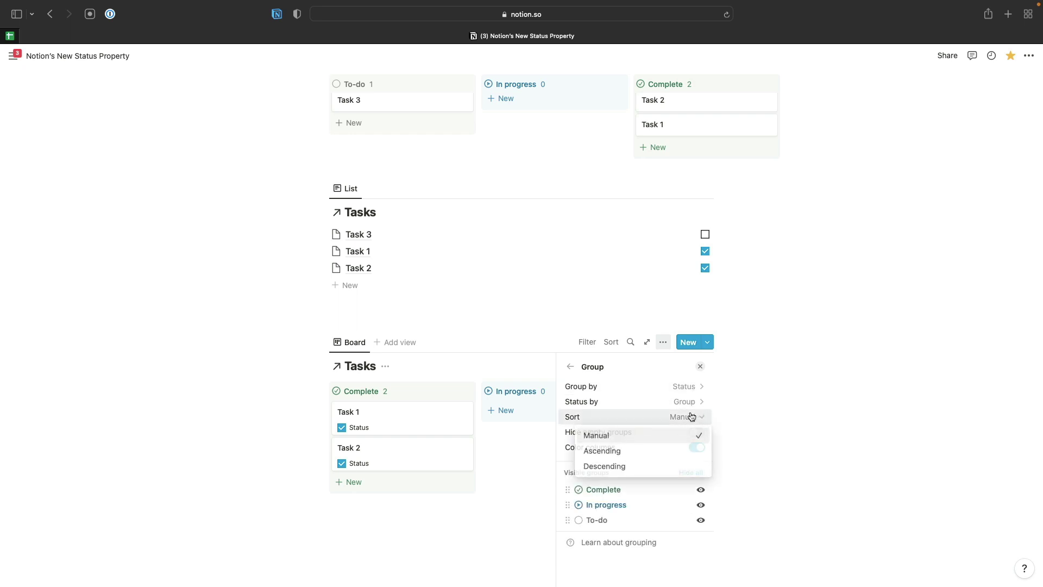
click(621, 450)
click(484, 303)
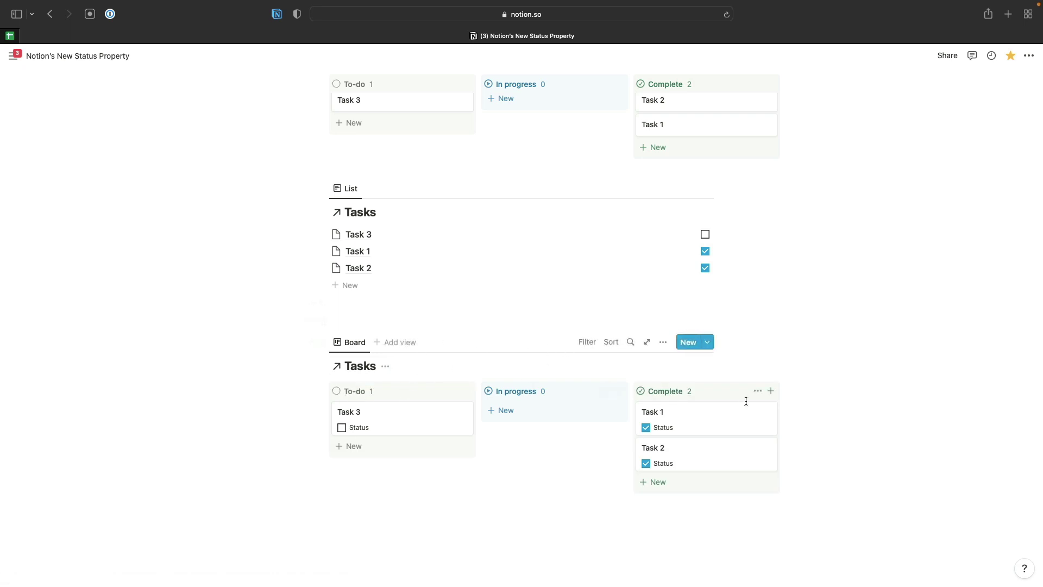
- Undo an accidental completion tick on Task 3, then drag its card from To-do into In progress
click(342, 429)
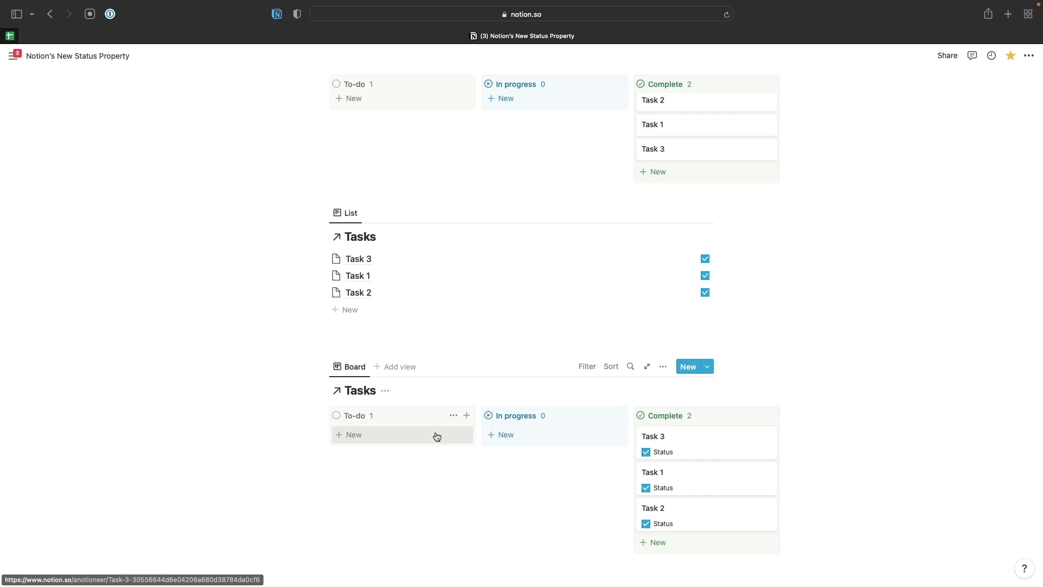
scroll(812, 384, down, 1)
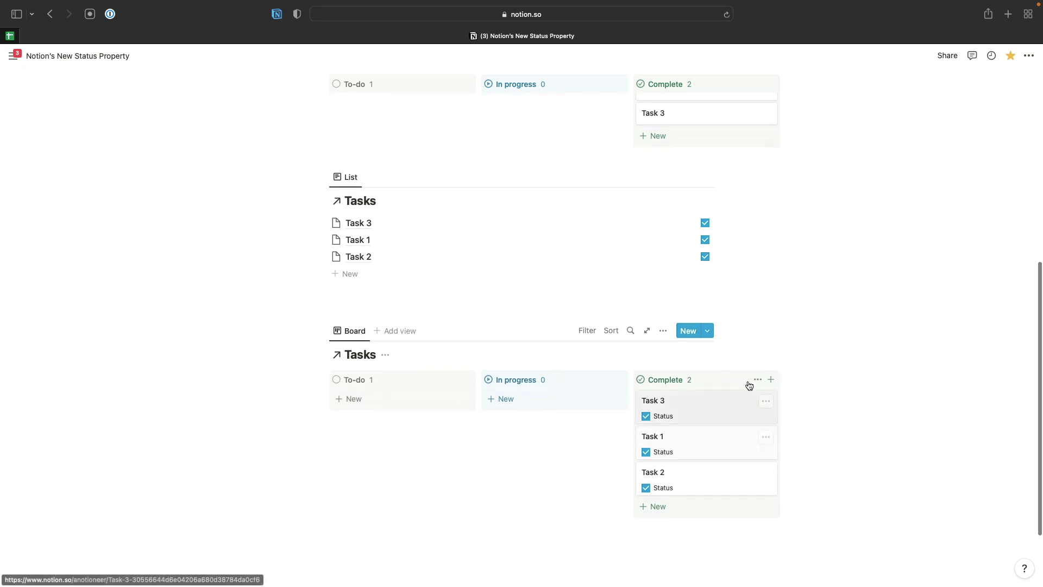
key(super+z)
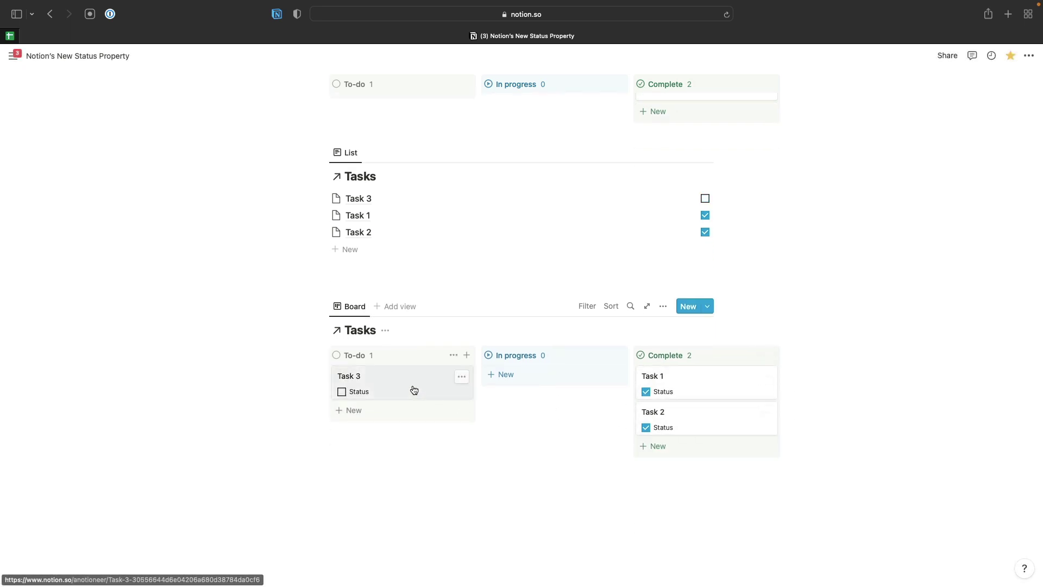
drag(414, 389, 564, 375)
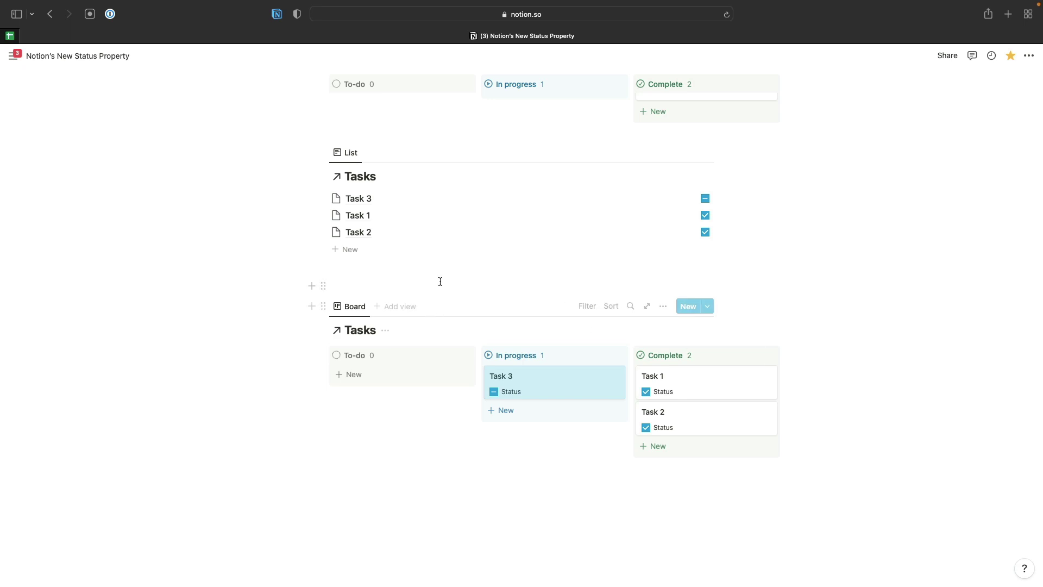
click(524, 284)
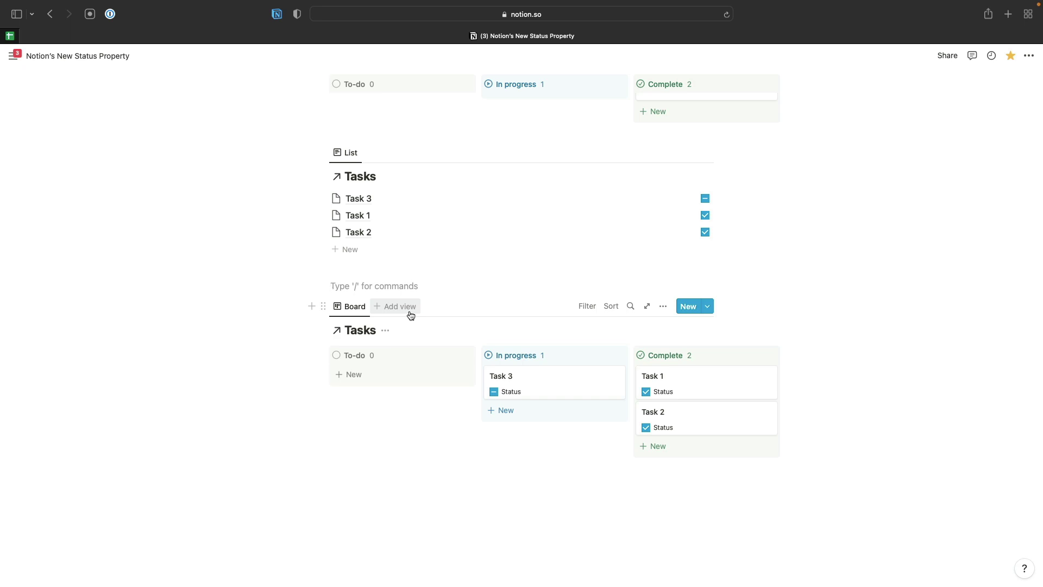
- Add a table view of Tasks with a new select property named Status 1
click(410, 314)
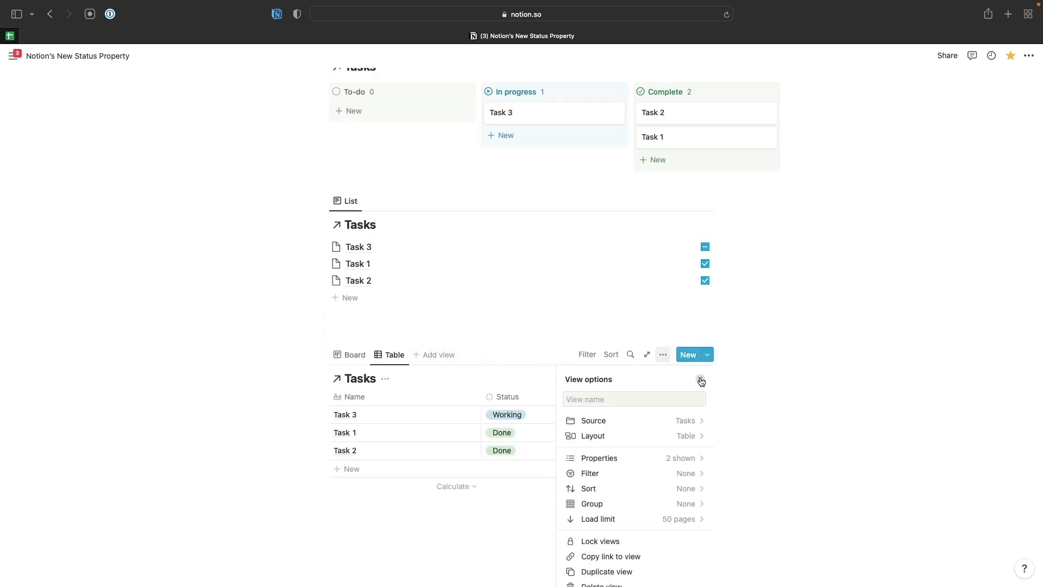
click(700, 380)
click(612, 397)
text(S)
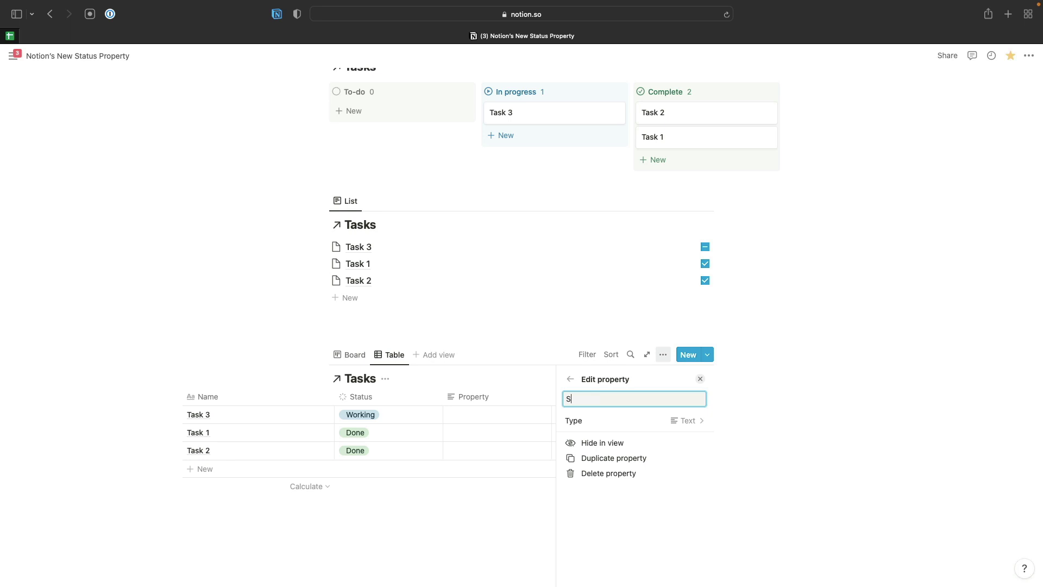
text(tatus 1)
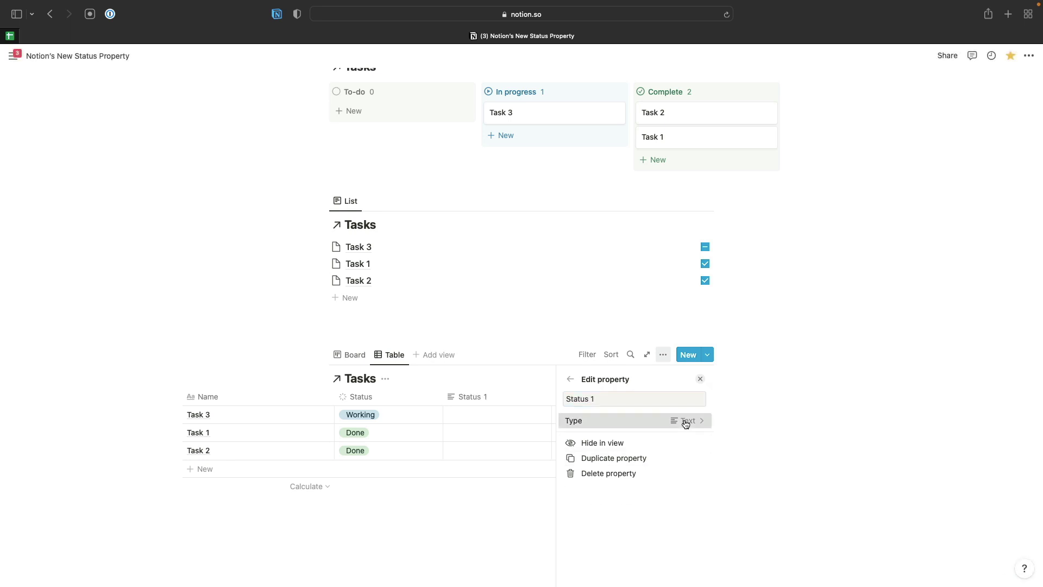
click(683, 421)
click(608, 137)
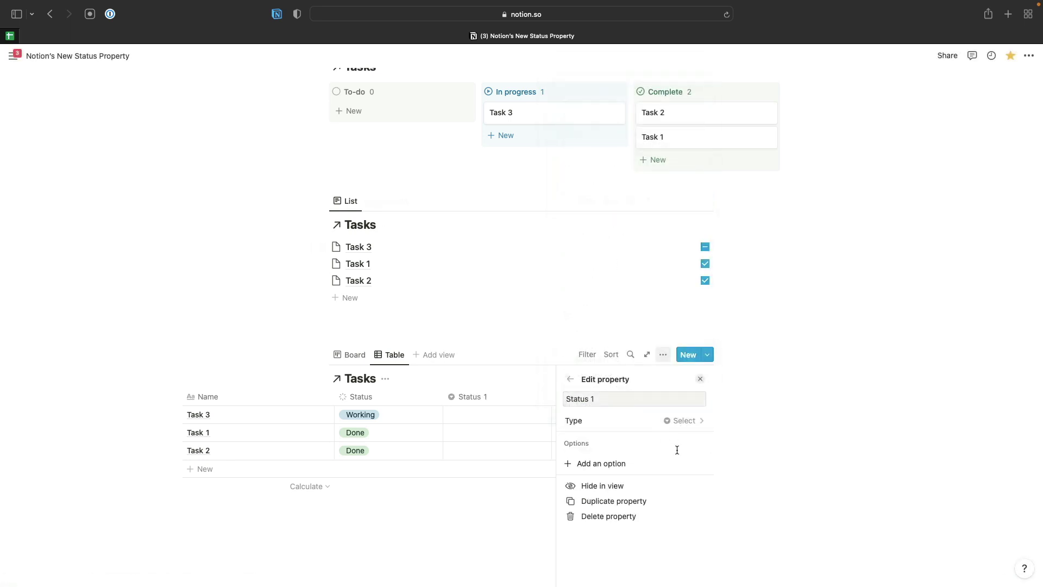
- Add Status 1 options Working, In Progress and Done, move Working first and rename it Not Started
click(644, 462)
text(Working)
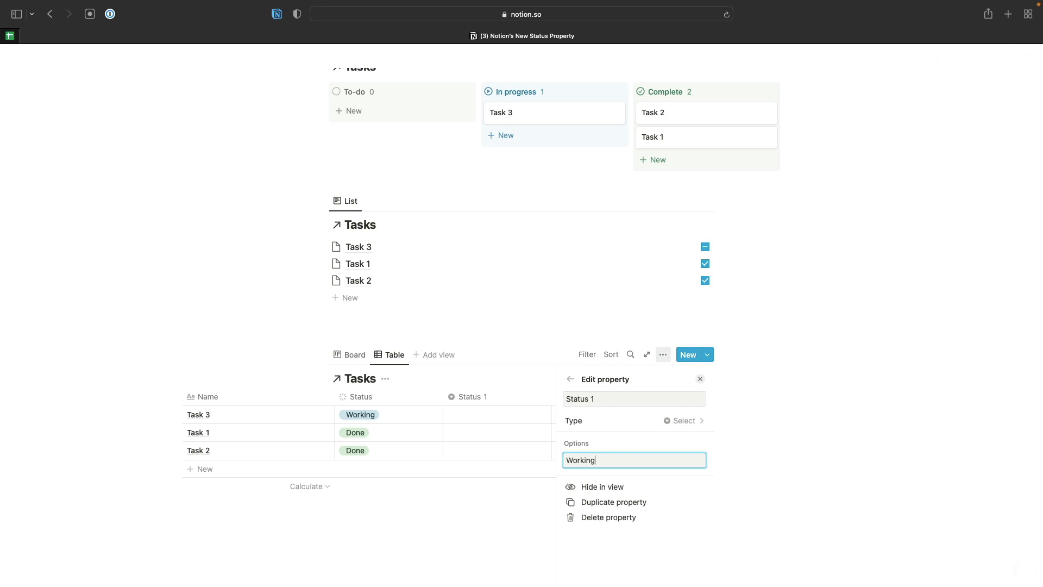
key(Return)
text(In)
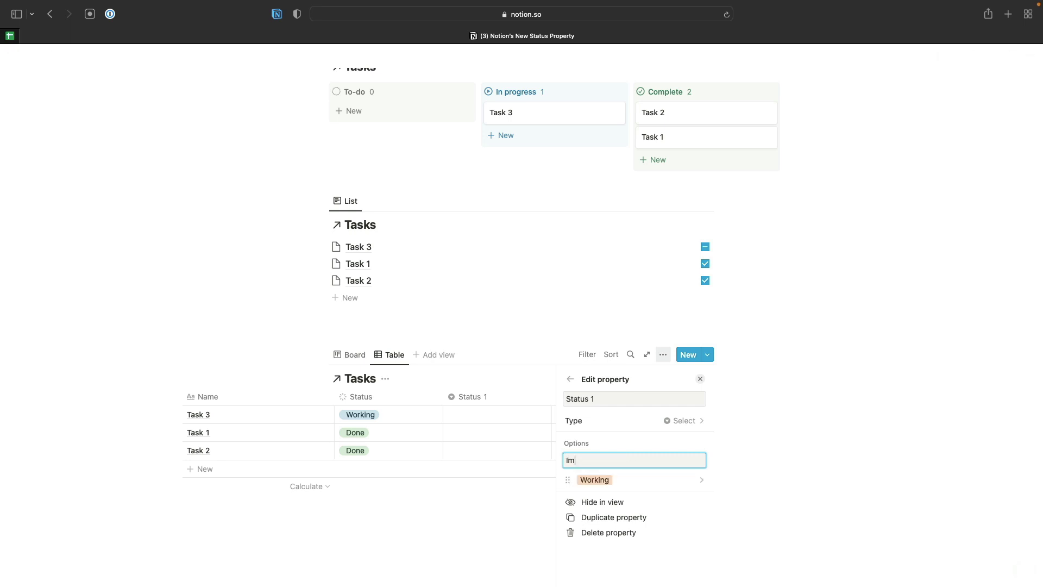
text( Progress)
key(Return)
text(Done)
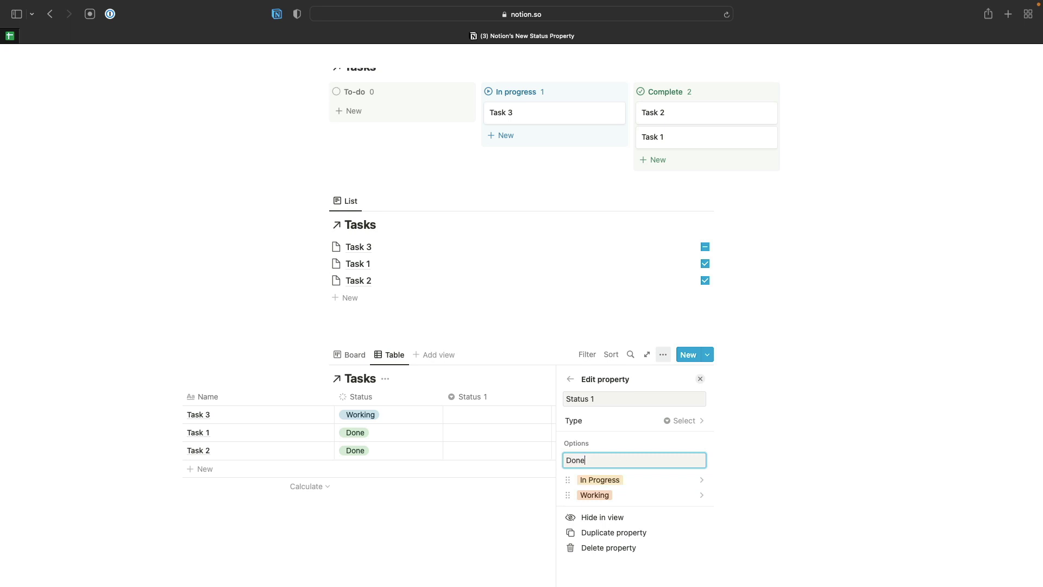
key(Return)
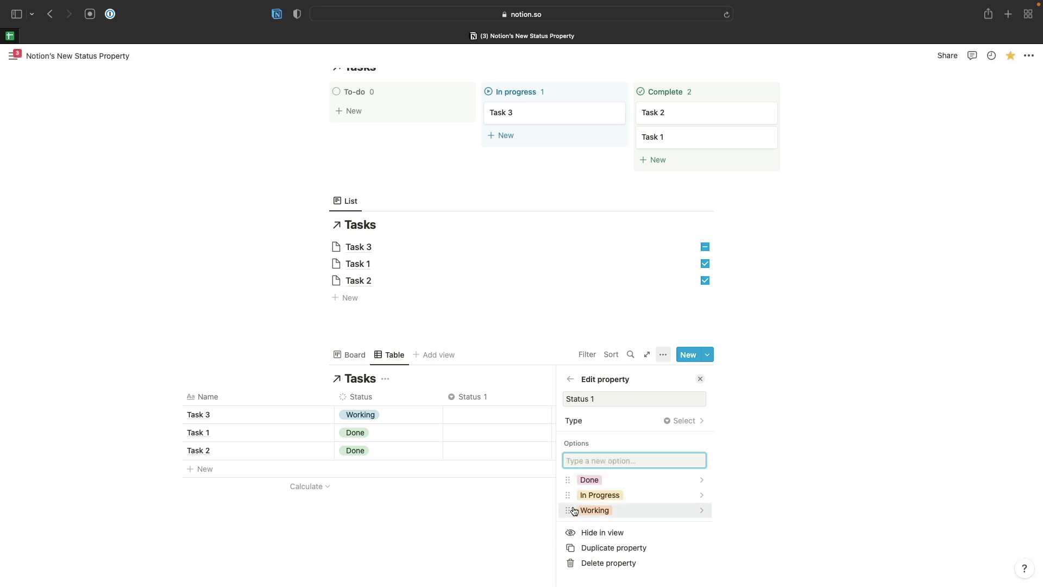
mouse_move(567, 510)
mouse_down()
mouse_move(569, 478)
mouse_move(567, 495)
mouse_up()
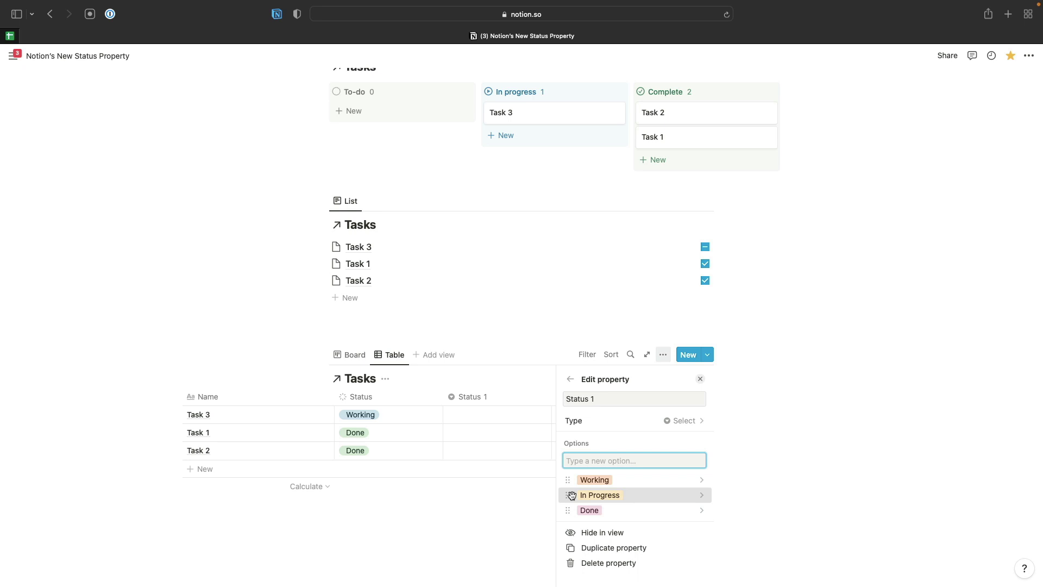
click(611, 478)
text(Not Started)
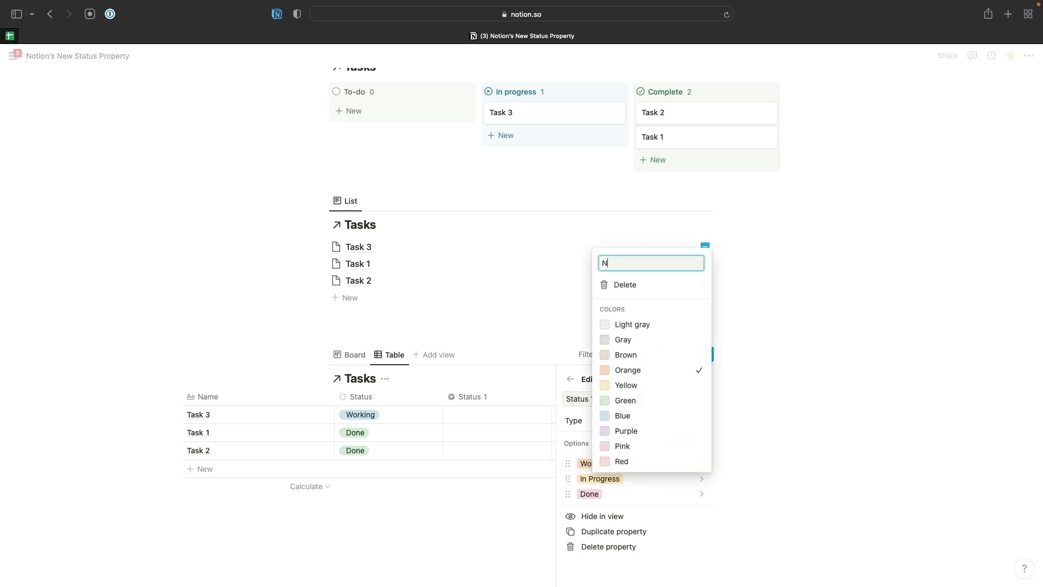
key(Return)
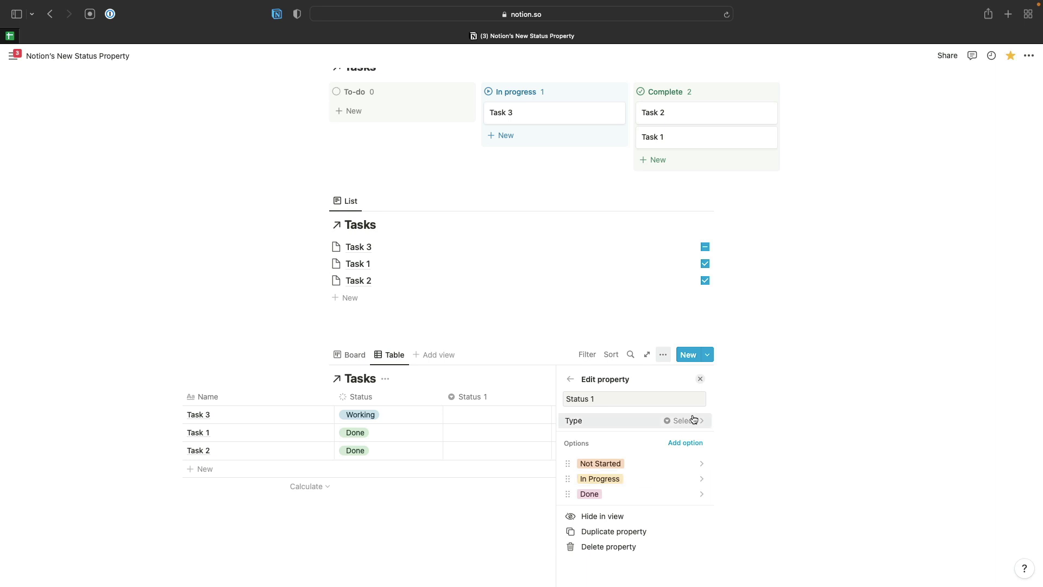
- Set Status 1 to Not Started for Task 3, In Progress for Task 1, and Done for Task 2
click(567, 381)
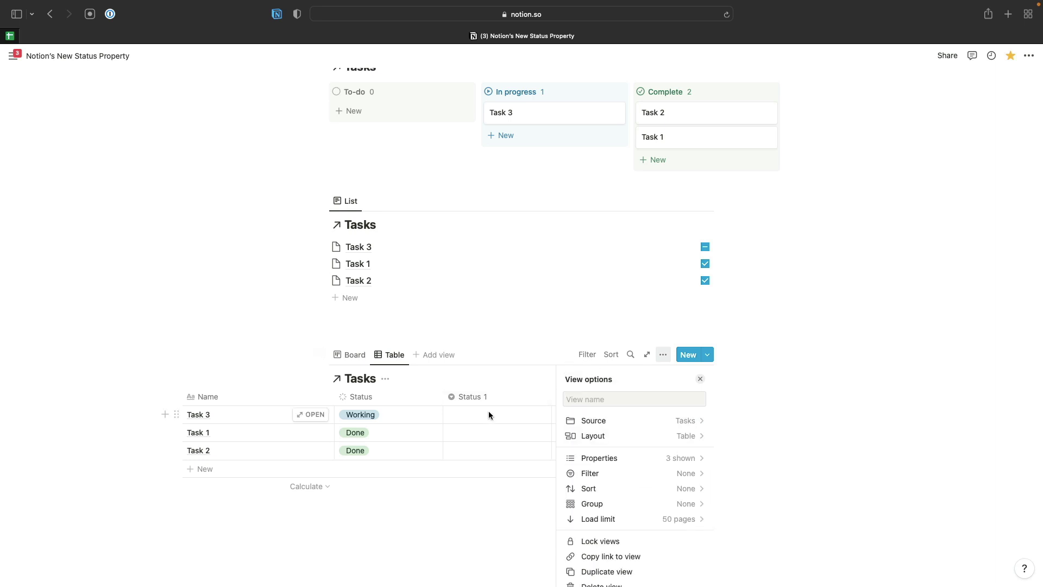
click(488, 410)
click(497, 450)
click(587, 433)
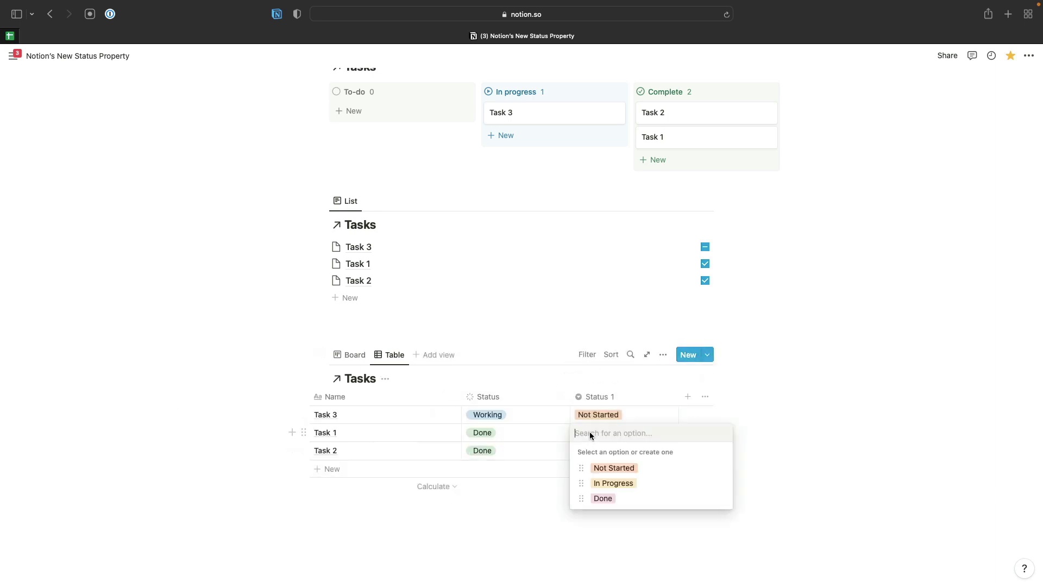
click(614, 482)
click(619, 450)
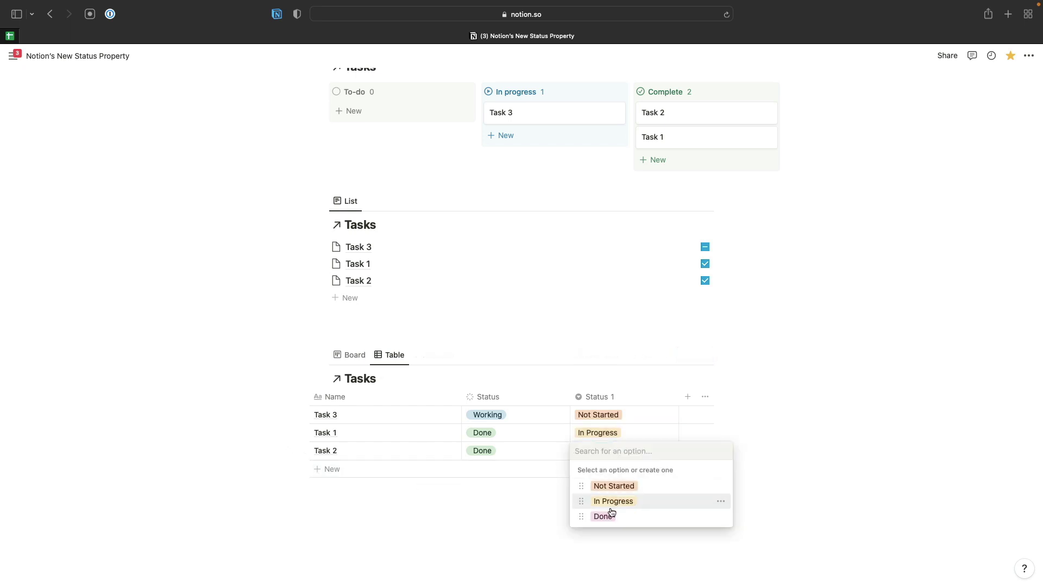
click(614, 501)
click(619, 452)
click(609, 519)
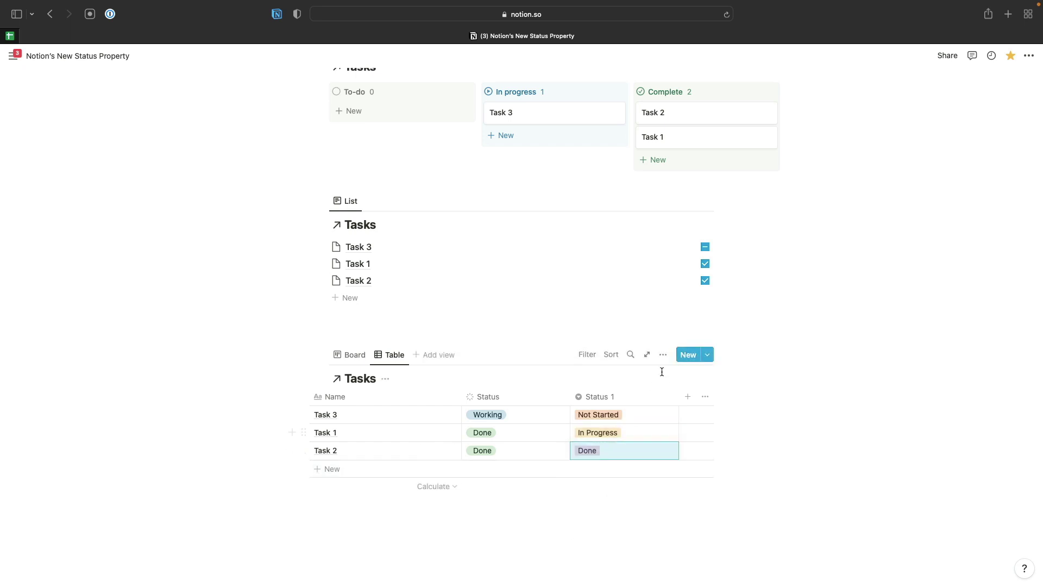
- Change the Status 1 property's type from Select to Status
click(614, 400)
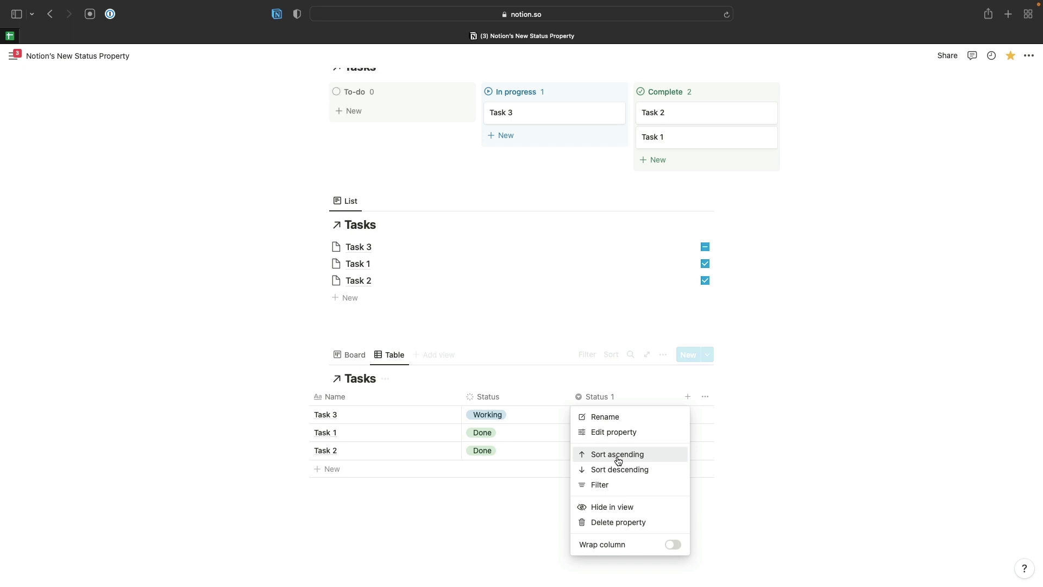
click(619, 432)
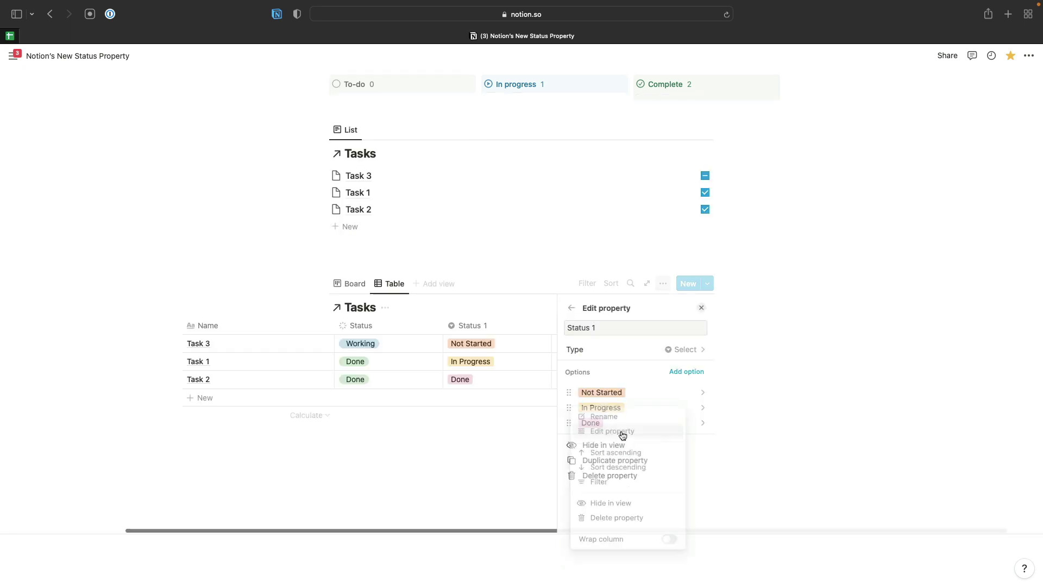
click(679, 356)
click(625, 334)
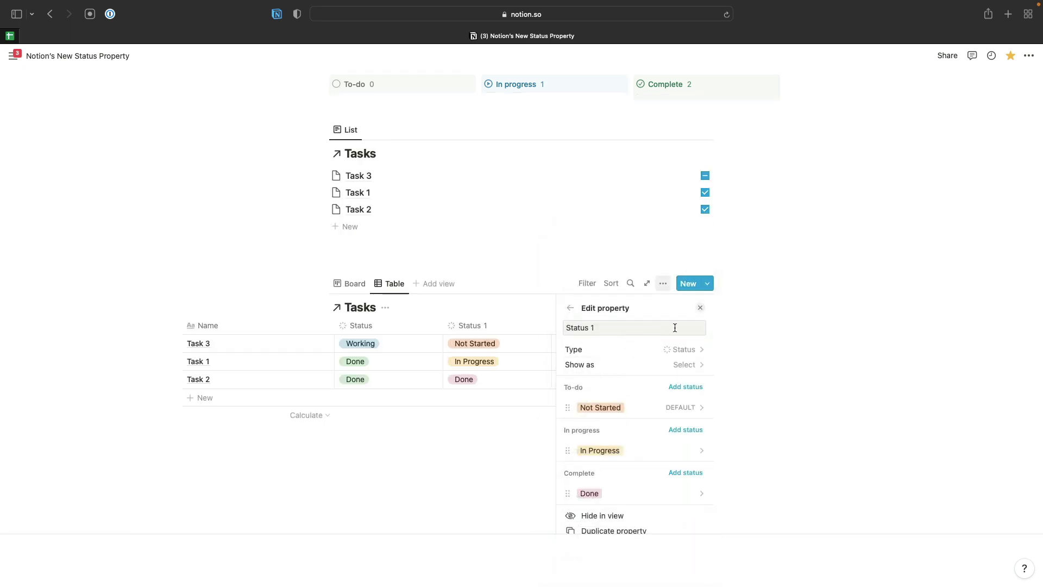